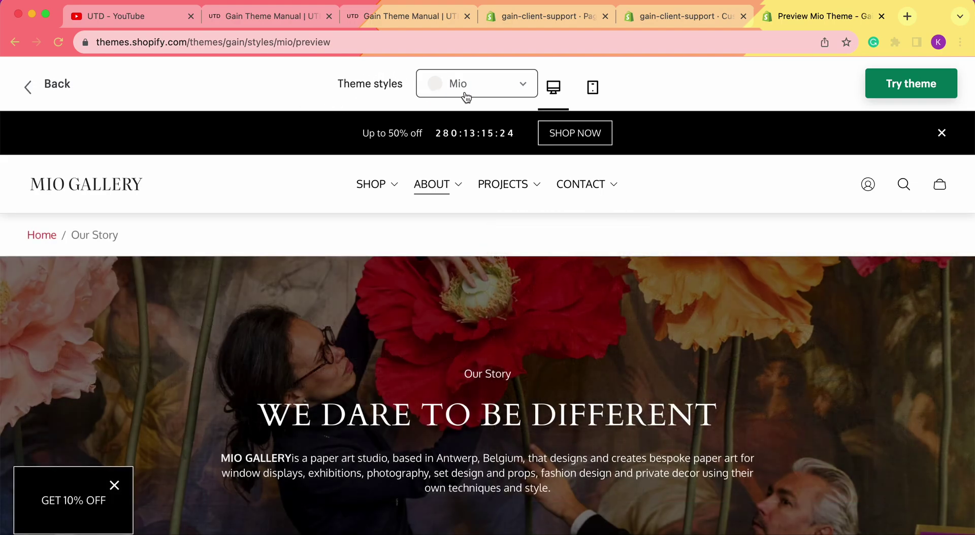
# - Open the Our Story page of the Mio demo store and dismiss the newsletter signup popup
pyautogui.moveTo(502, 184)
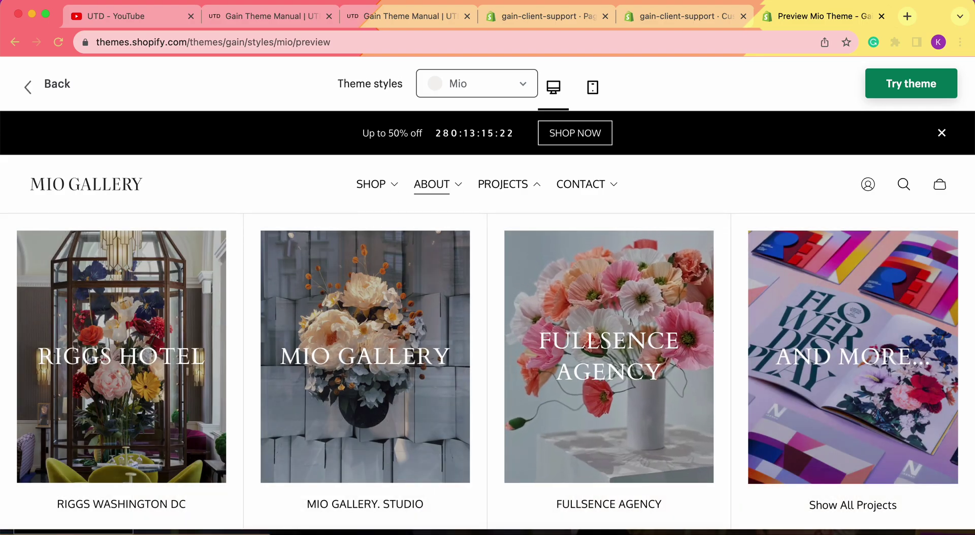
pyautogui.click(396, 503)
pyautogui.moveTo(435, 191)
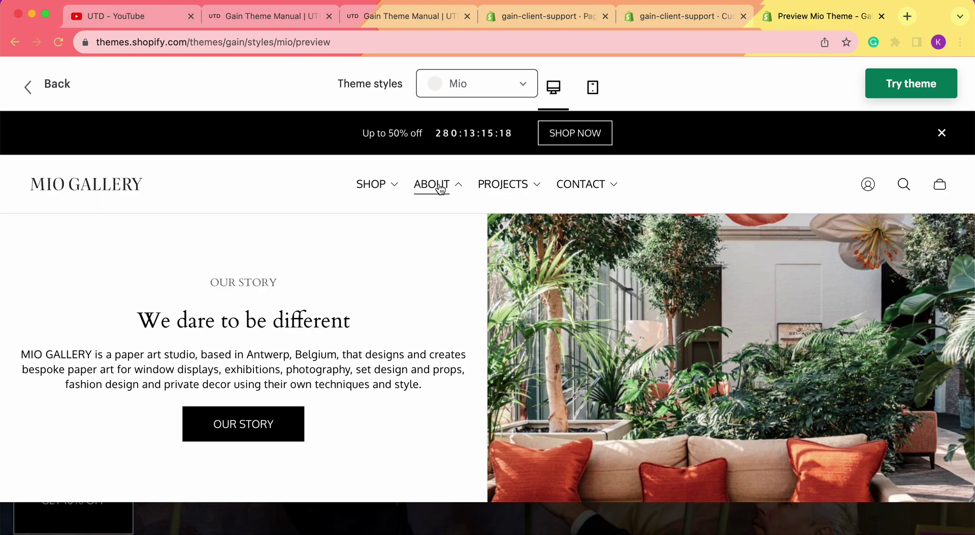
pyautogui.click(263, 425)
pyautogui.scroll(-2, 659, 346)
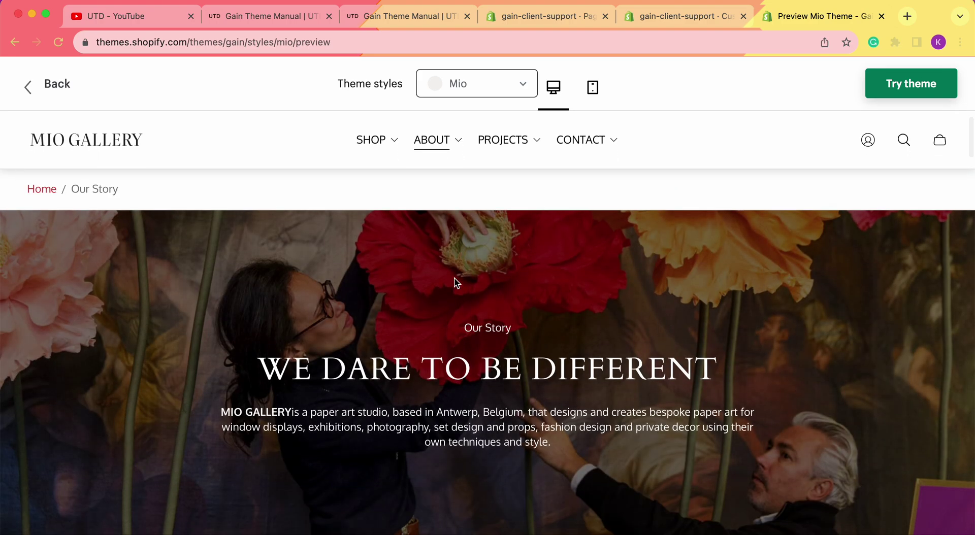
pyautogui.scroll(-4, 750, 155)
pyautogui.scroll(1, 751, 158)
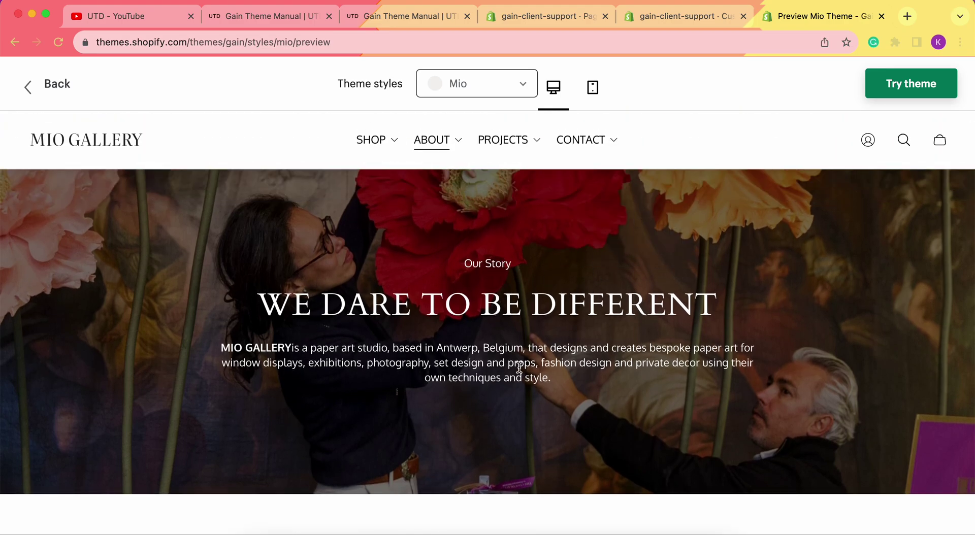
pyautogui.scroll(-3, 518, 367)
pyautogui.click(780, 177)
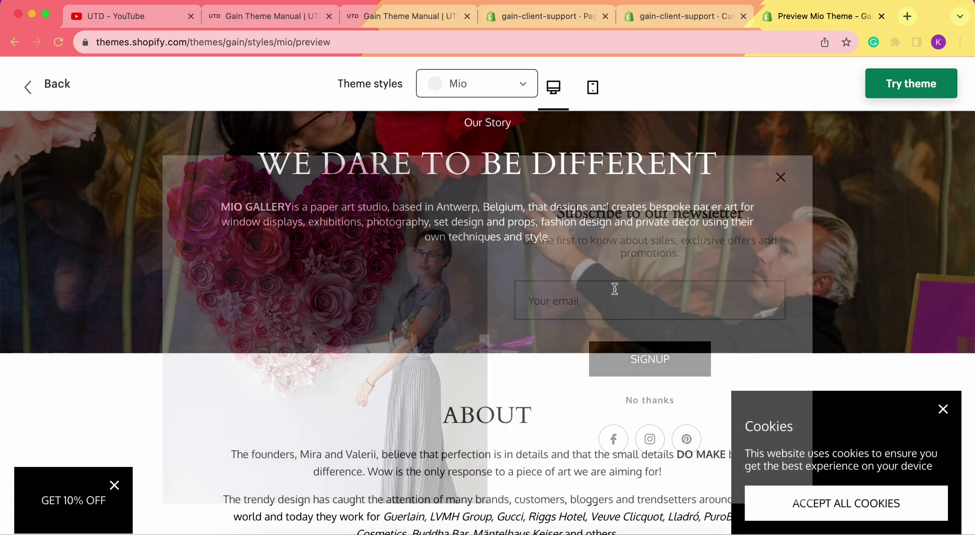
# - Dismiss the cookie notice and examine the Our Story page's about text, exhibition, team, project and best-seller sections
pyautogui.scroll(-8, 614, 291)
pyautogui.scroll(5, 615, 288)
pyautogui.scroll(-2, 614, 289)
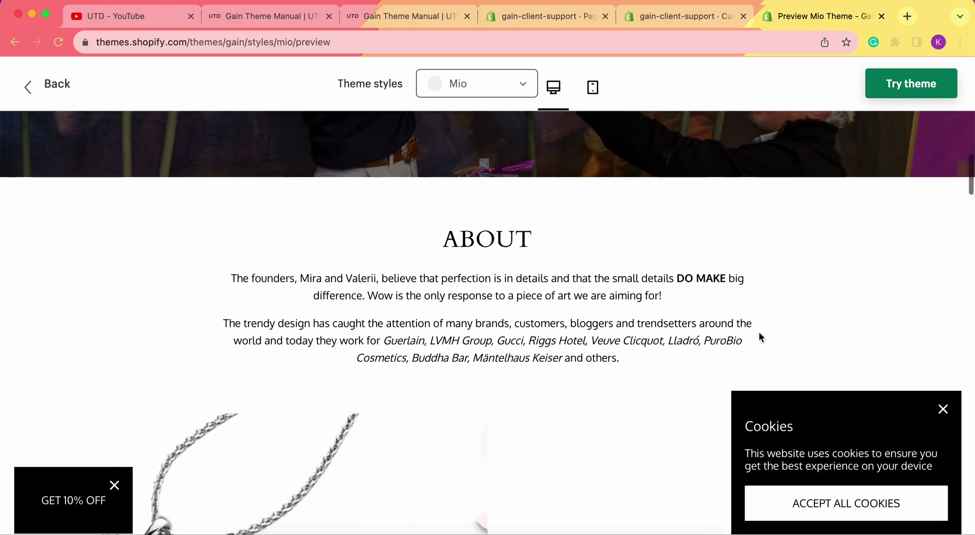
pyautogui.scroll(-4, 646, 330)
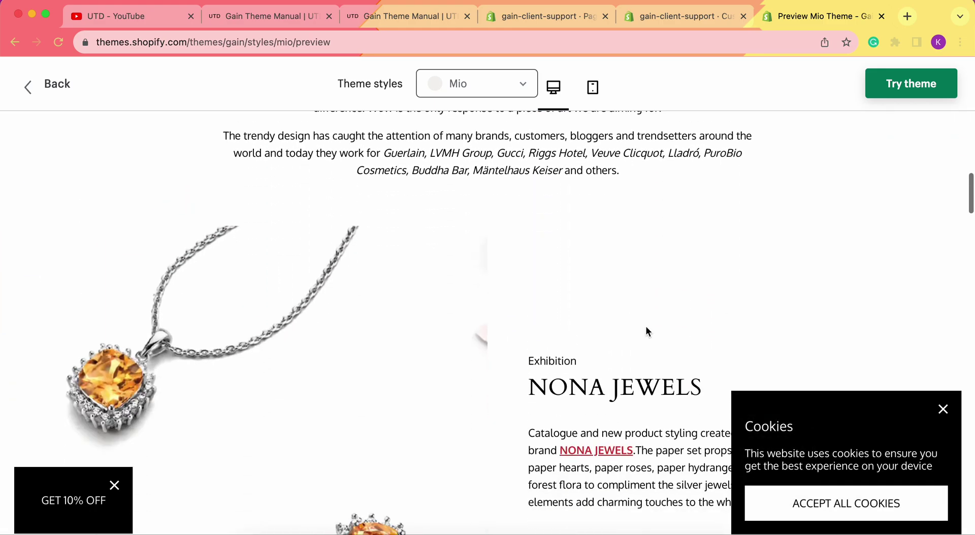
pyautogui.click(943, 409)
pyautogui.scroll(-6, 322, 224)
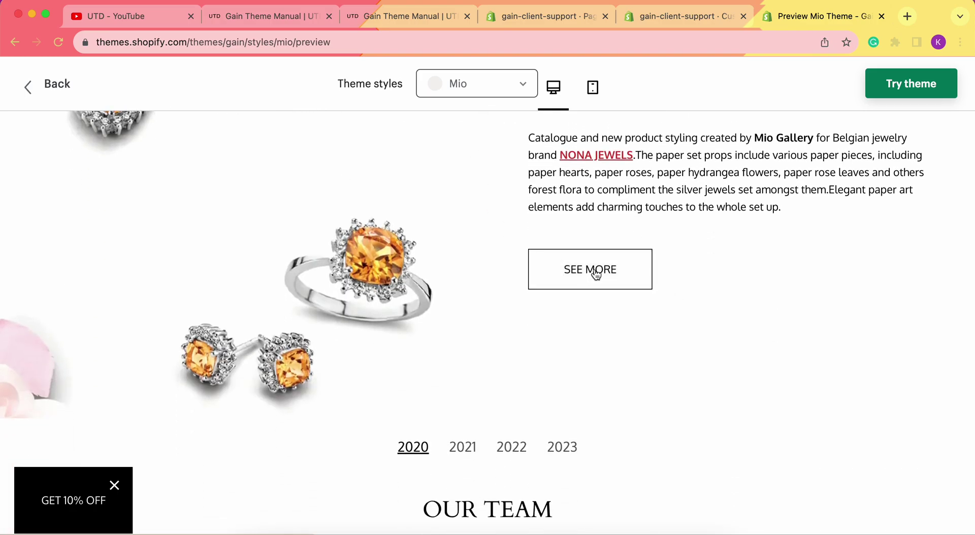
pyautogui.scroll(-8, 594, 269)
pyautogui.scroll(3, 806, 288)
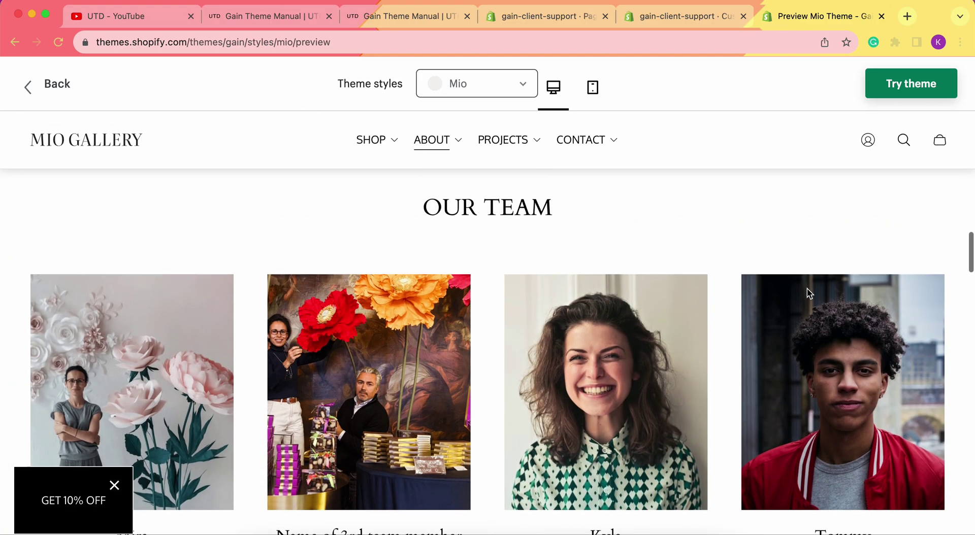
pyautogui.scroll(-6, 806, 288)
pyautogui.scroll(-1, 808, 293)
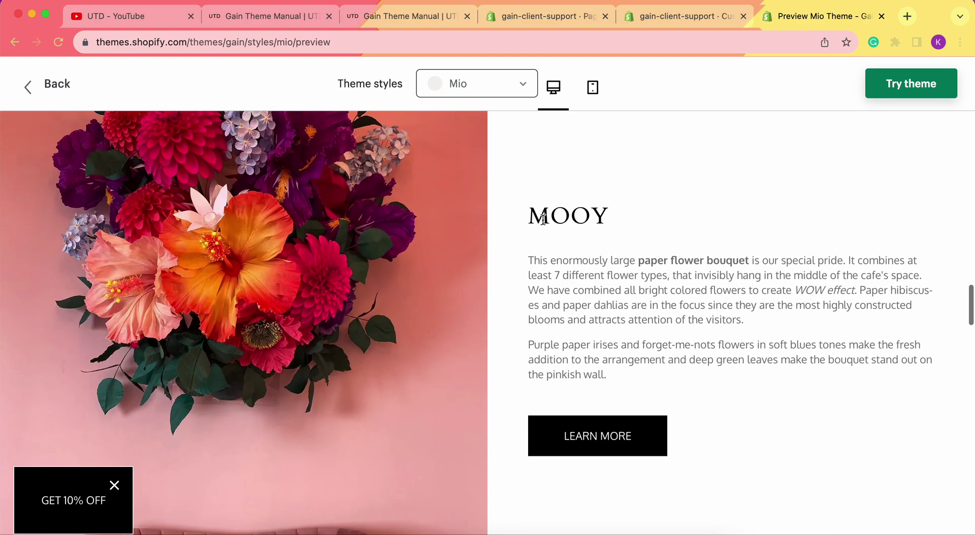
pyautogui.scroll(-10, 711, 218)
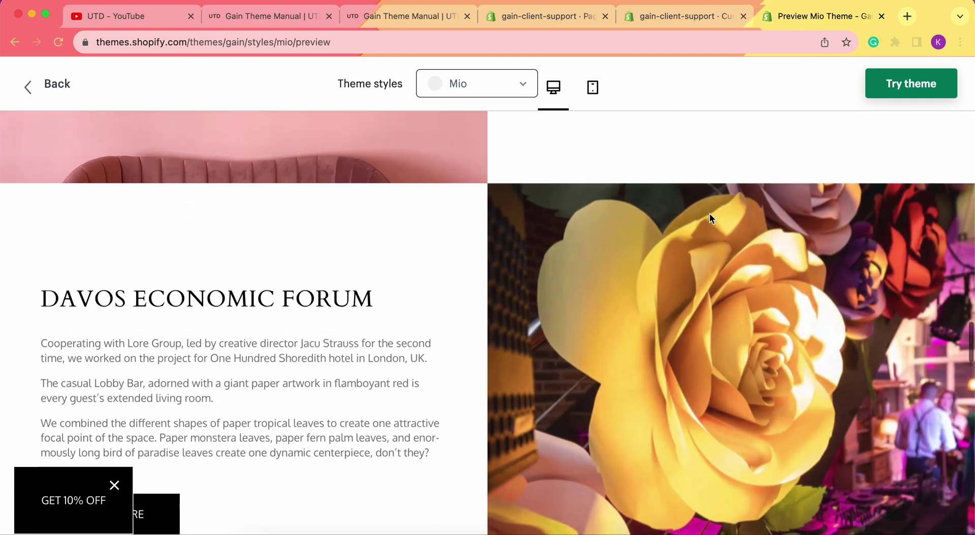
pyautogui.scroll(-15, 617, 247)
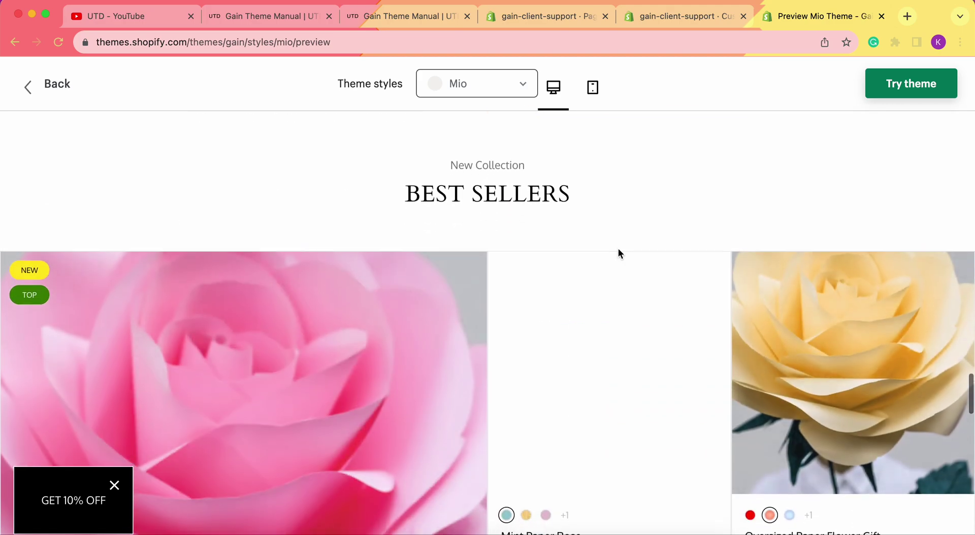
pyautogui.scroll(-8, 797, 307)
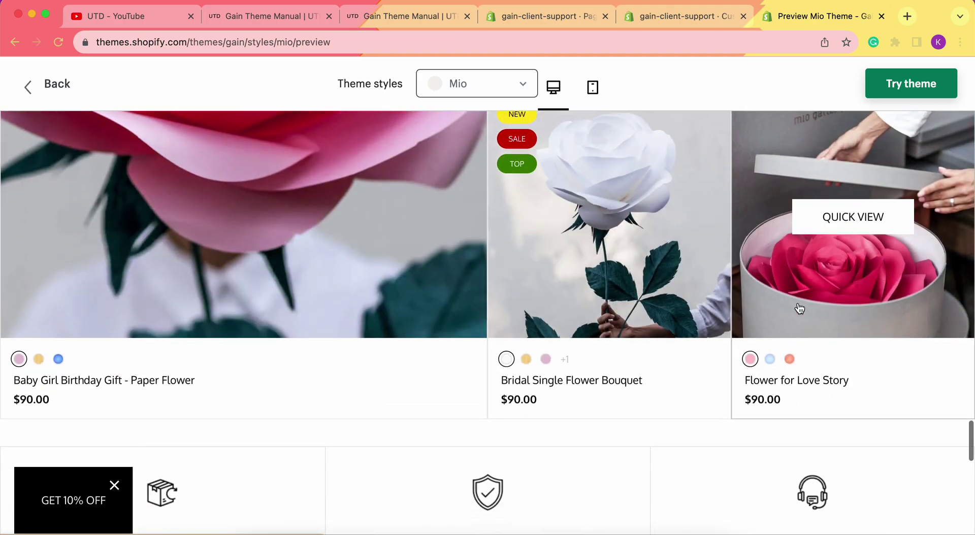
# - Switch the theme preview to the Must Have style and open its About Must Have page
pyautogui.click(467, 93)
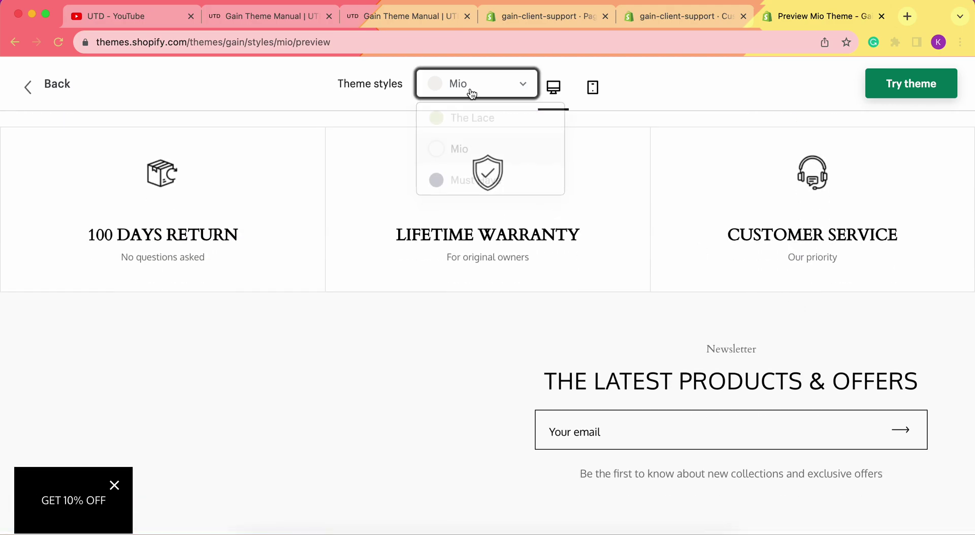
pyautogui.click(484, 179)
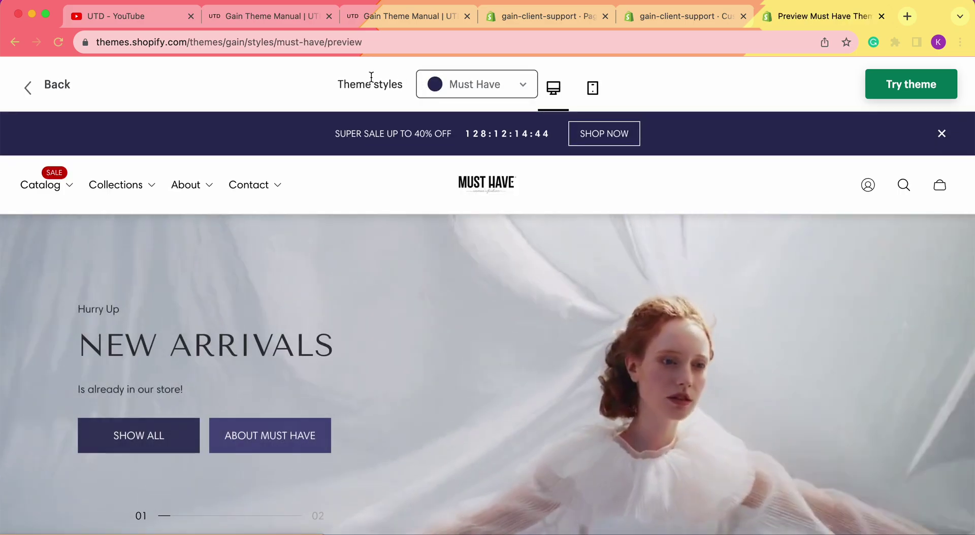
pyautogui.moveTo(202, 193)
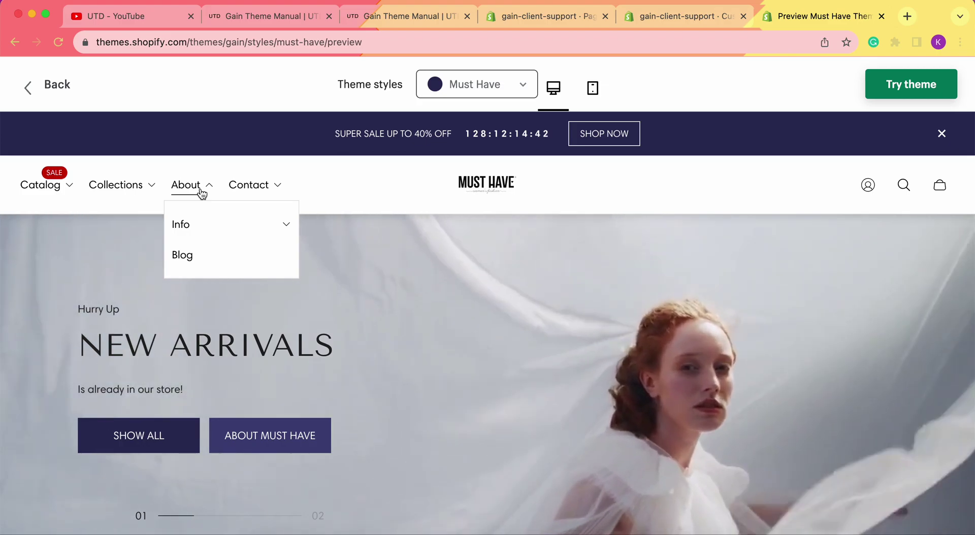
pyautogui.click(224, 228)
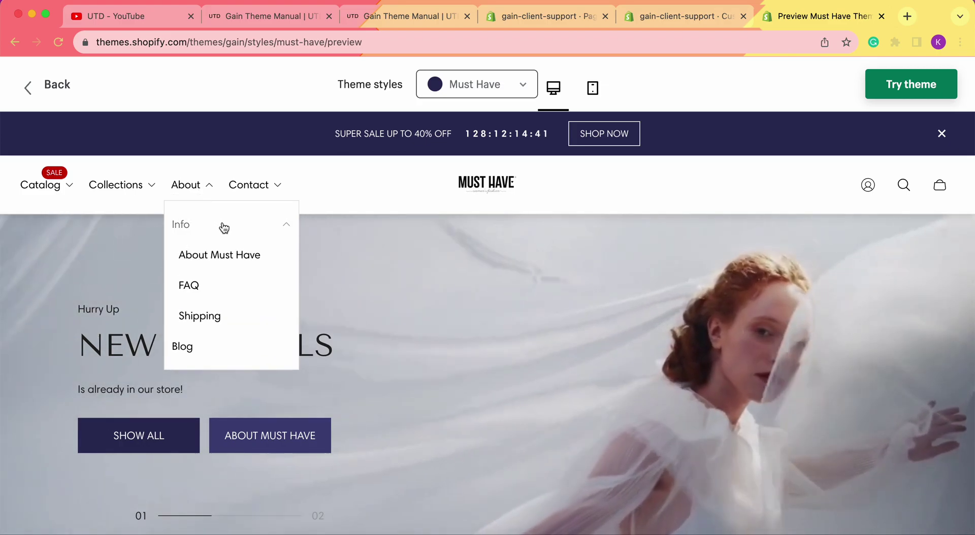
pyautogui.click(233, 255)
# - Examine the About Must Have page's brand story, stores, recommendations and service sections, dismissing the newsletter signup popup
pyautogui.scroll(-15, 497, 321)
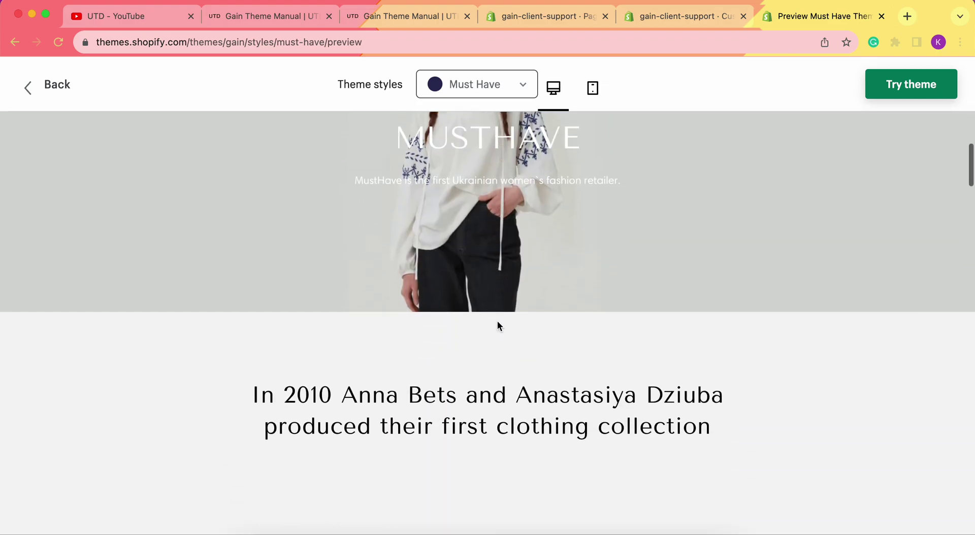
pyautogui.scroll(-15, 498, 322)
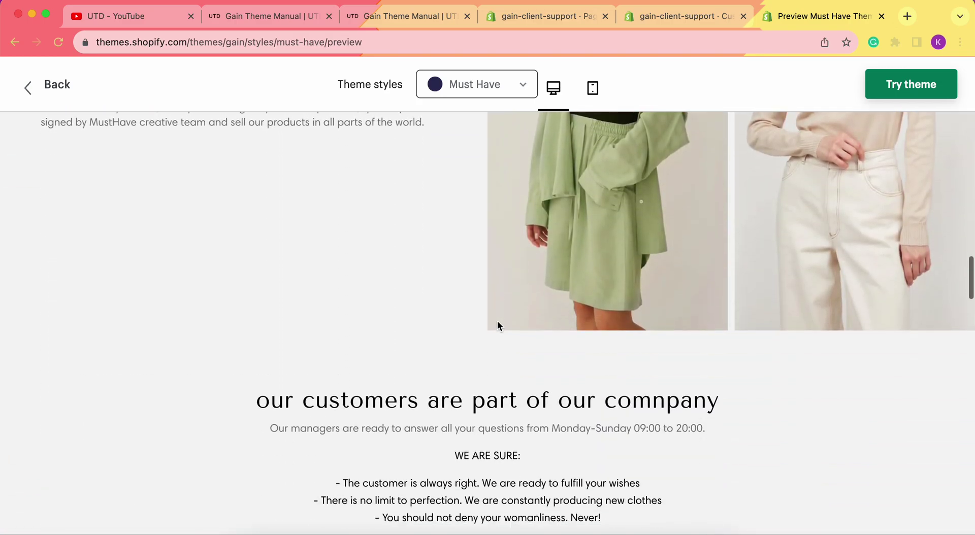
pyautogui.scroll(-2, 542, 206)
pyautogui.scroll(4, 541, 206)
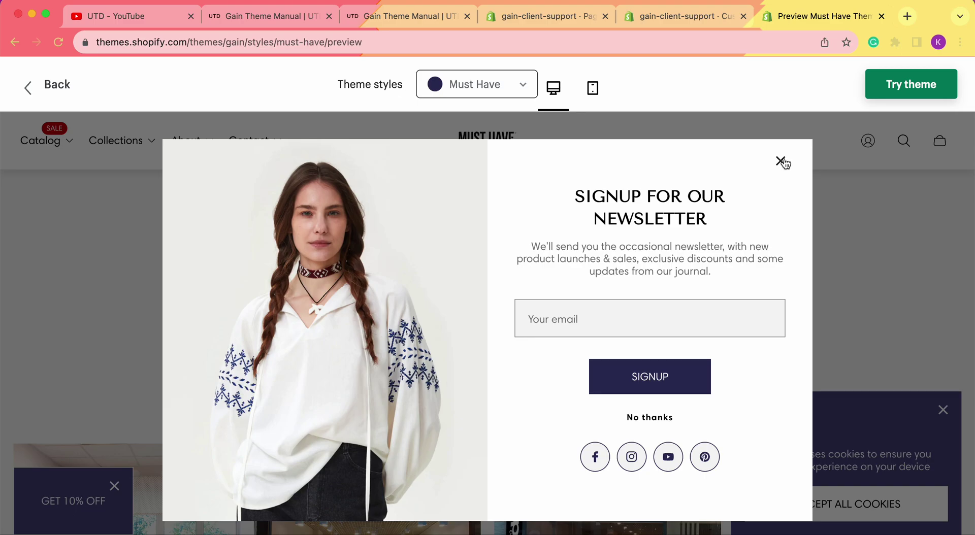
pyautogui.click(780, 161)
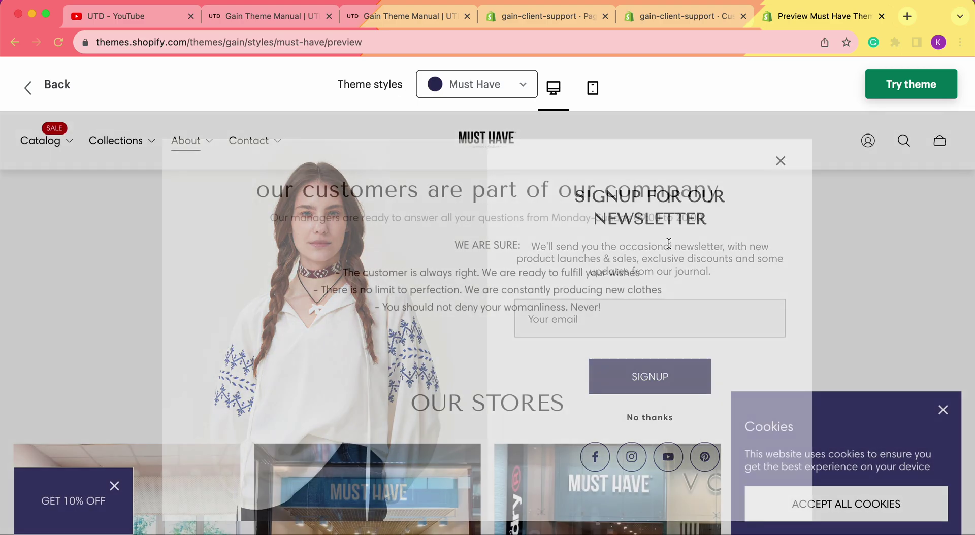
pyautogui.scroll(-6, 620, 246)
pyautogui.scroll(-8, 330, 285)
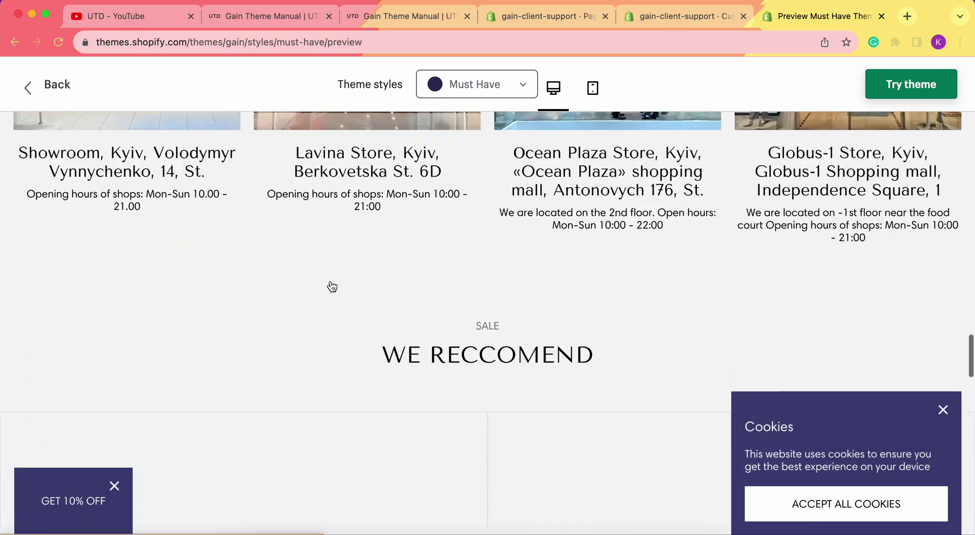
pyautogui.scroll(-10, 666, 312)
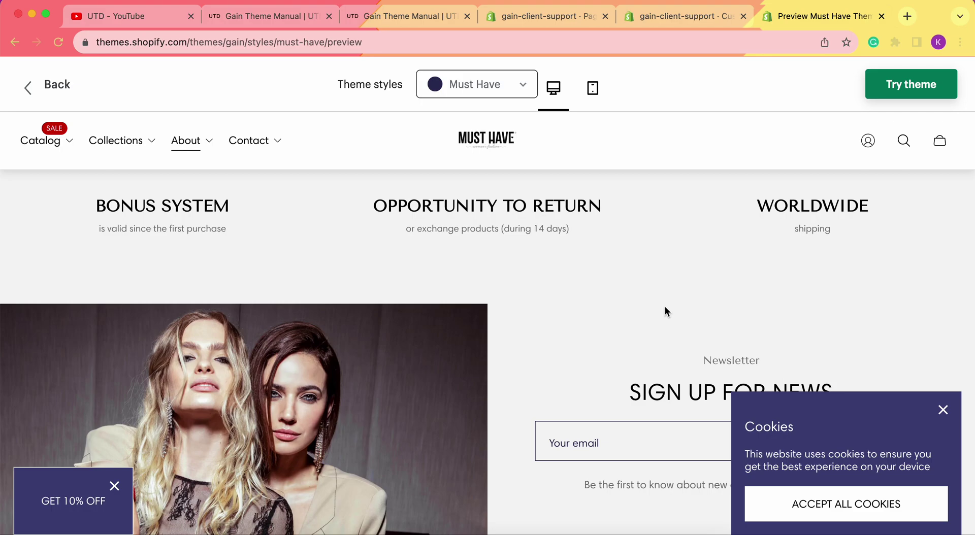
# - Switch to the gain-client-support Shopify admin and start adding a new online store page
pyautogui.click(563, 13)
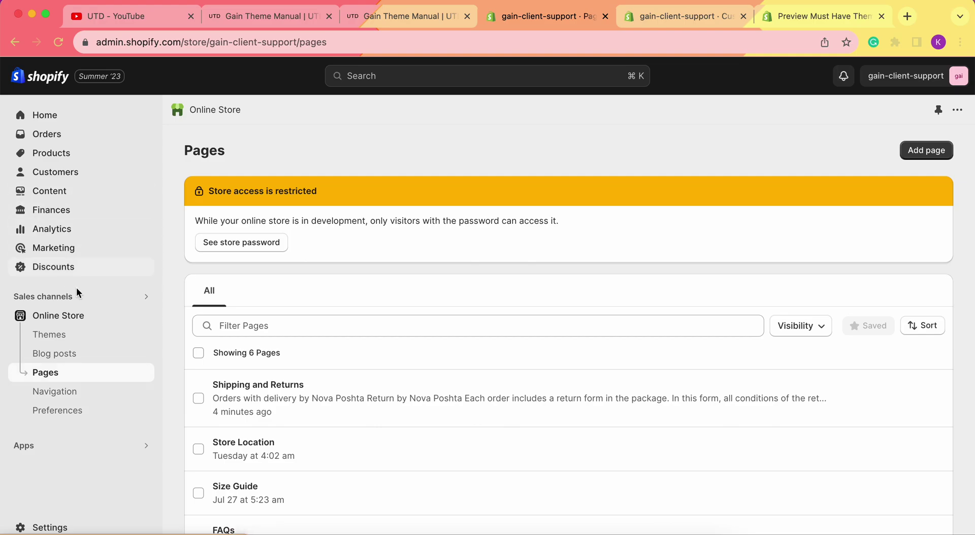
pyautogui.click(69, 317)
pyautogui.click(57, 378)
pyautogui.click(939, 156)
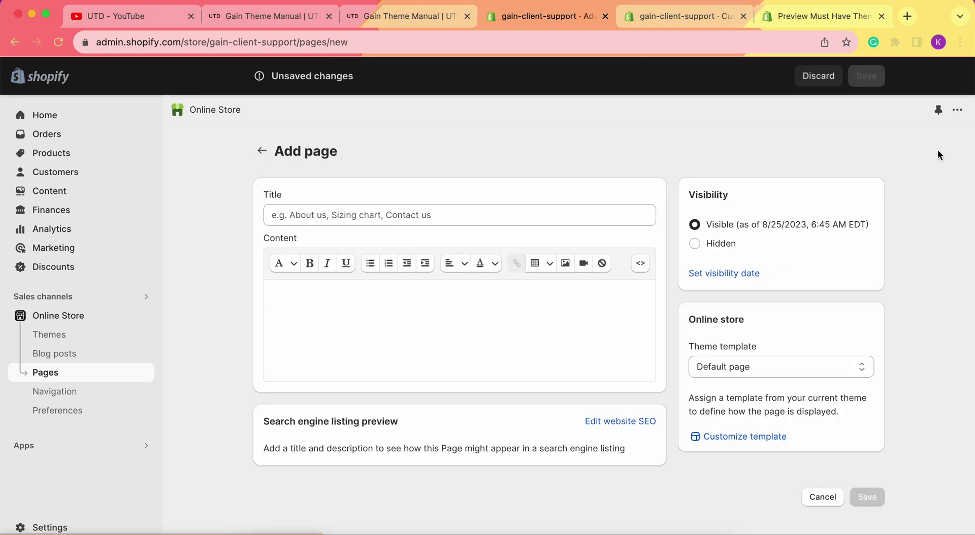
# - Title the new page "Our story" and insert the ABOUT heading with the founders and brand-clients paragraphs as its content
pyautogui.click(460, 212)
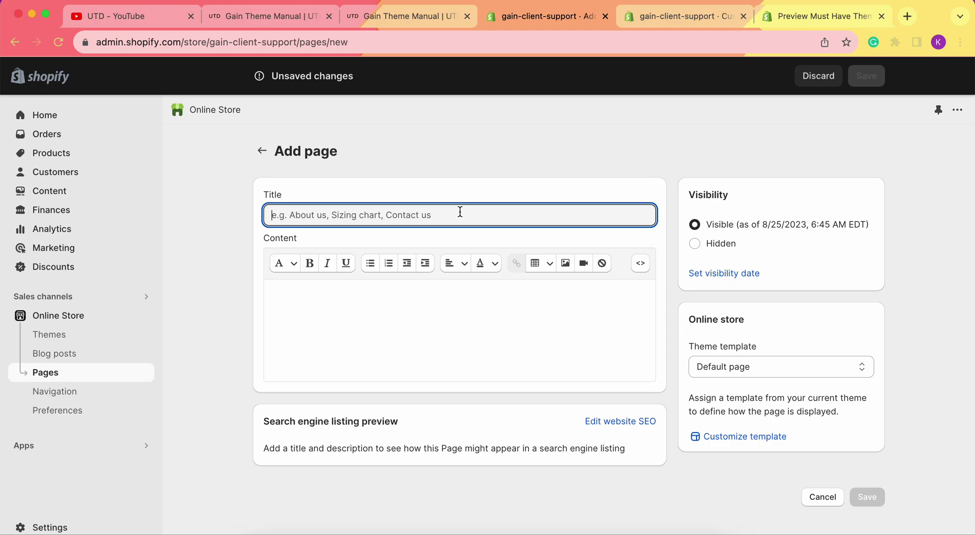
pyautogui.write('Our')
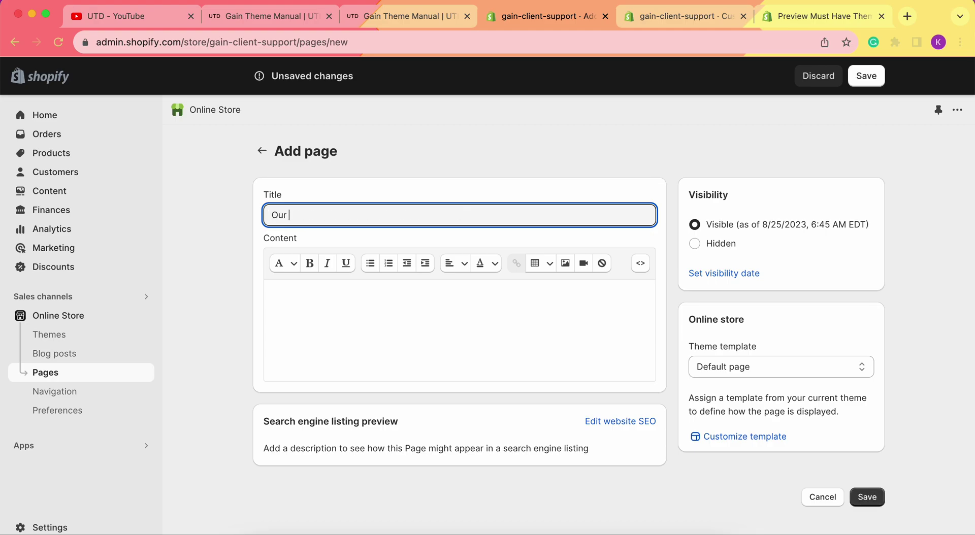
pyautogui.write(' story')
pyautogui.click(411, 345)
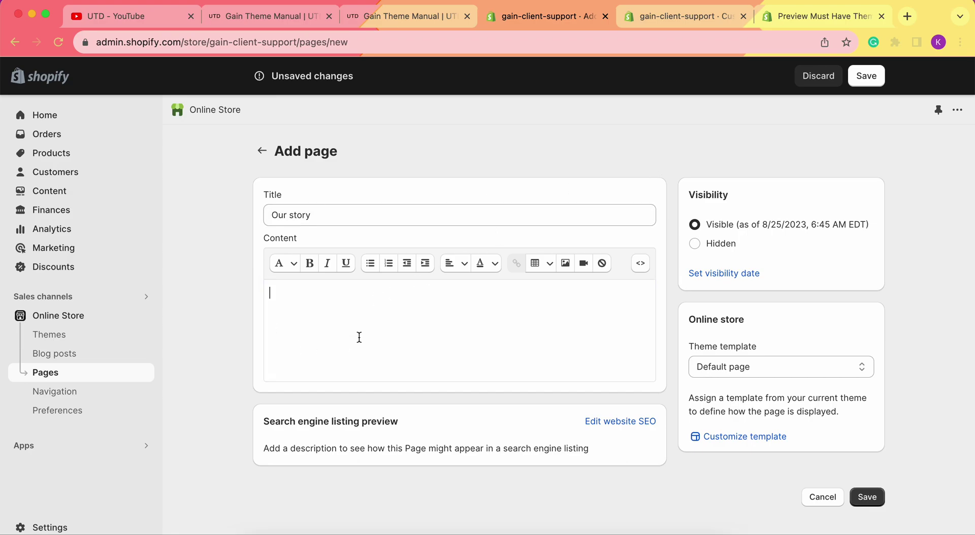
pyautogui.click(301, 315)
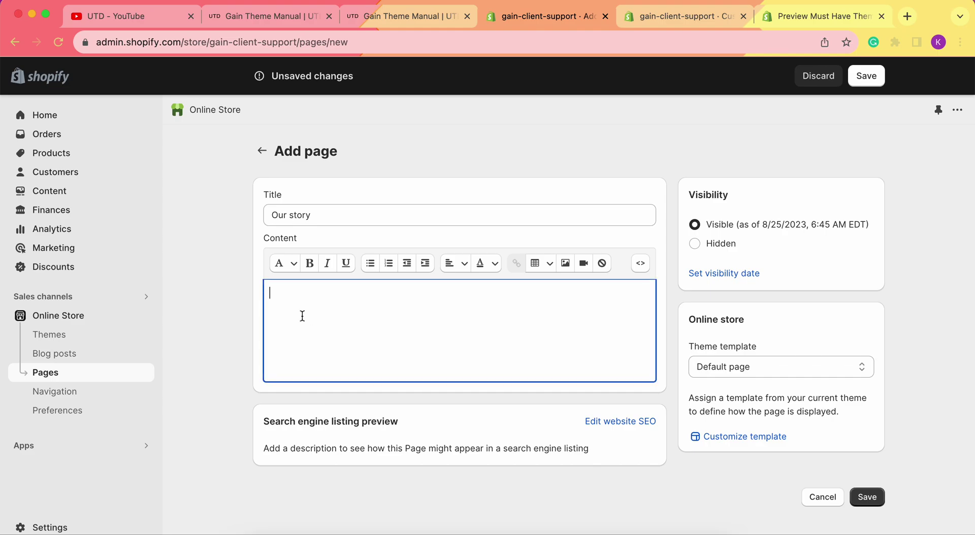
pyautogui.write('ABOUT The founders, Mira and Valerii, believe that perfection is in details and that the small details DO MAKE big difference. Wow is the only response to a piece of art we are aiming for! The trendy design has caught the attention of many brands, customers, bloggers and trendsetters around the world and today they work for Guerlain, LVMH Group, Gucci, Riggs Hotel, Veuve Clicquot, Lladró, PuroBio Cosmetics, Buddha Bar, Mäntelhaus Keiser and others.')
# - Remove the bold formatting from "DO MAKE" in the page content and reapply it
pyautogui.moveTo(328, 296); pyautogui.dragTo(264, 297)
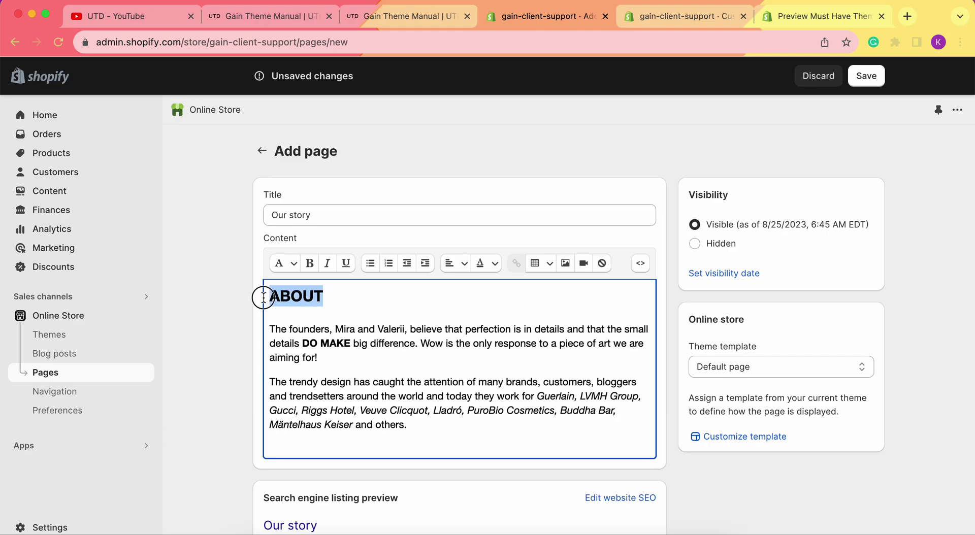
pyautogui.moveTo(351, 343); pyautogui.dragTo(304, 345)
pyautogui.click(310, 263)
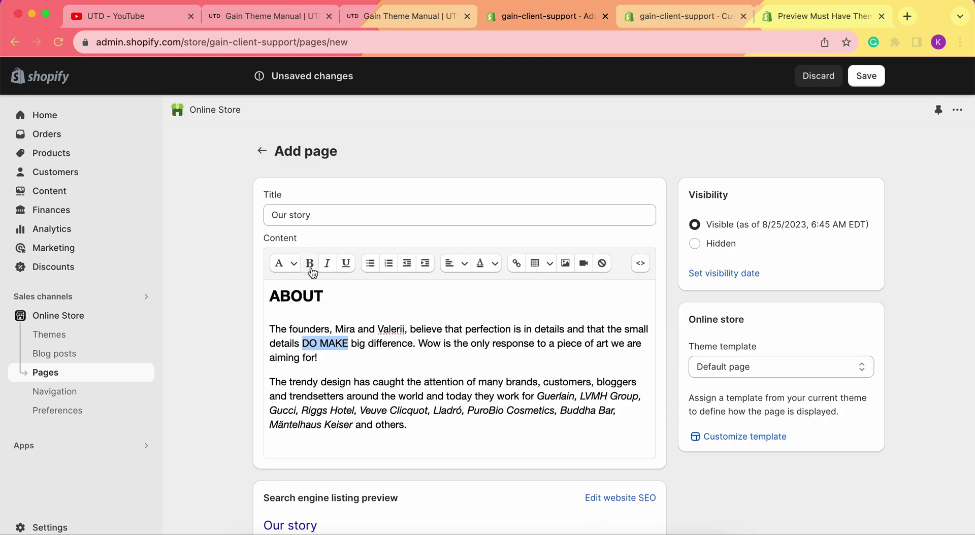
pyautogui.click(309, 263)
pyautogui.click(423, 364)
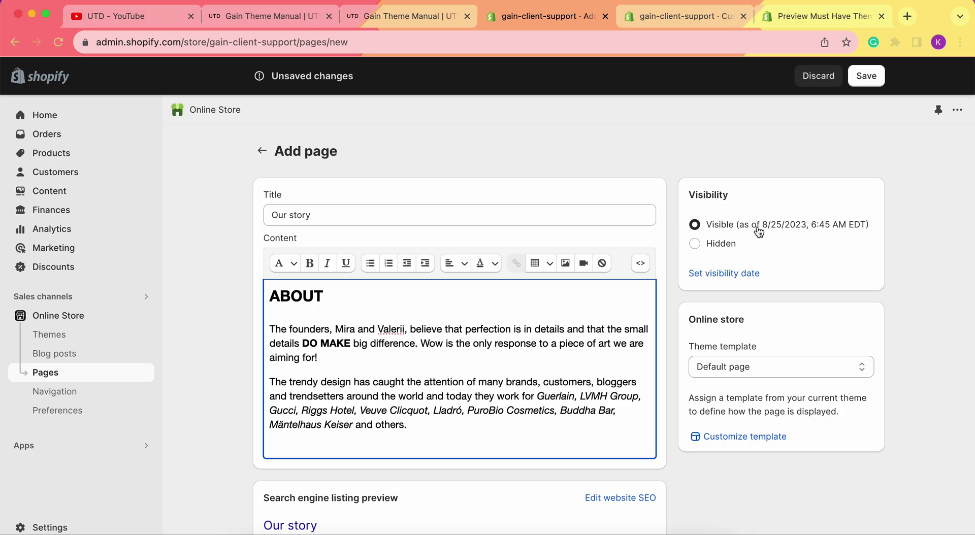
# - Switch the page's visibility to Hidden and back to Visible
pyautogui.click(730, 245)
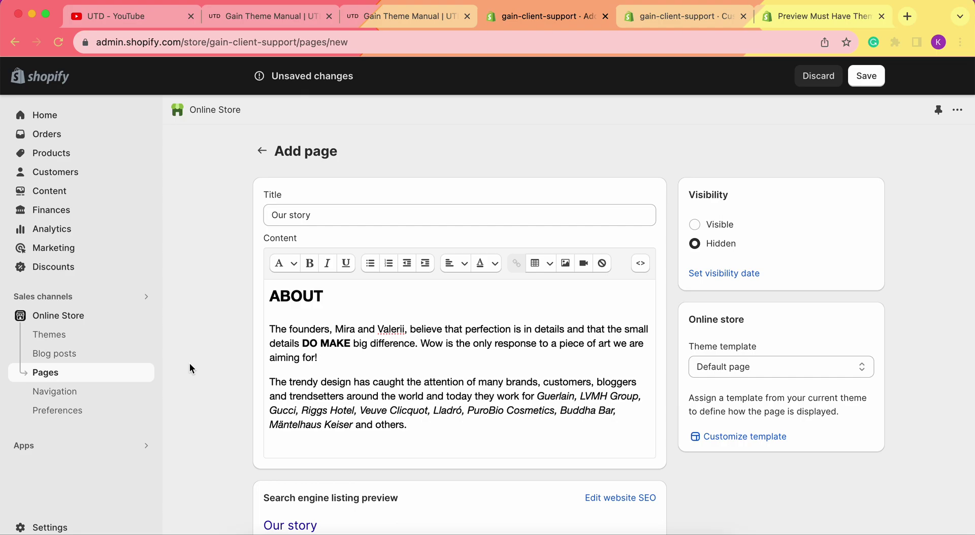
pyautogui.click(695, 225)
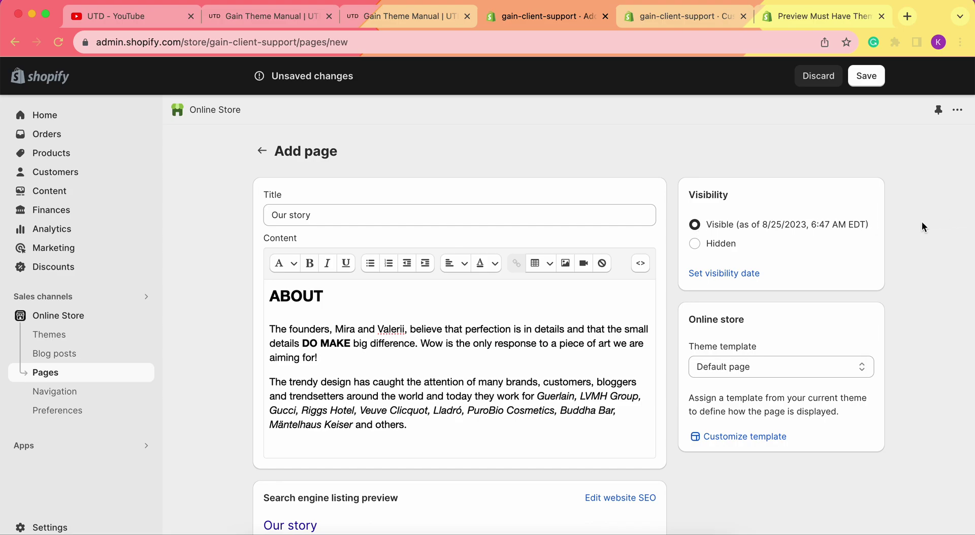
# - Check which theme templates can be assigned to the new page, keeping Default page selected
pyautogui.click(723, 365)
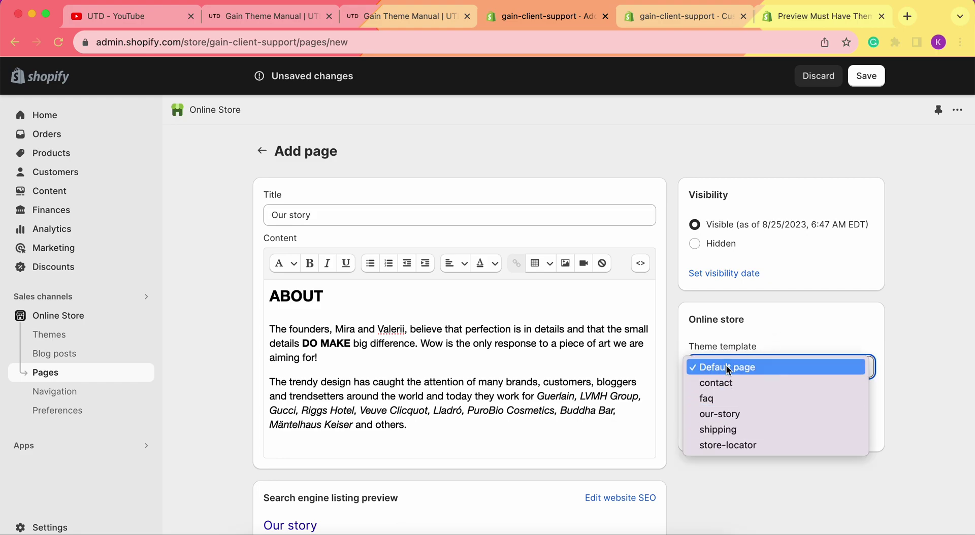
pyautogui.click(939, 320)
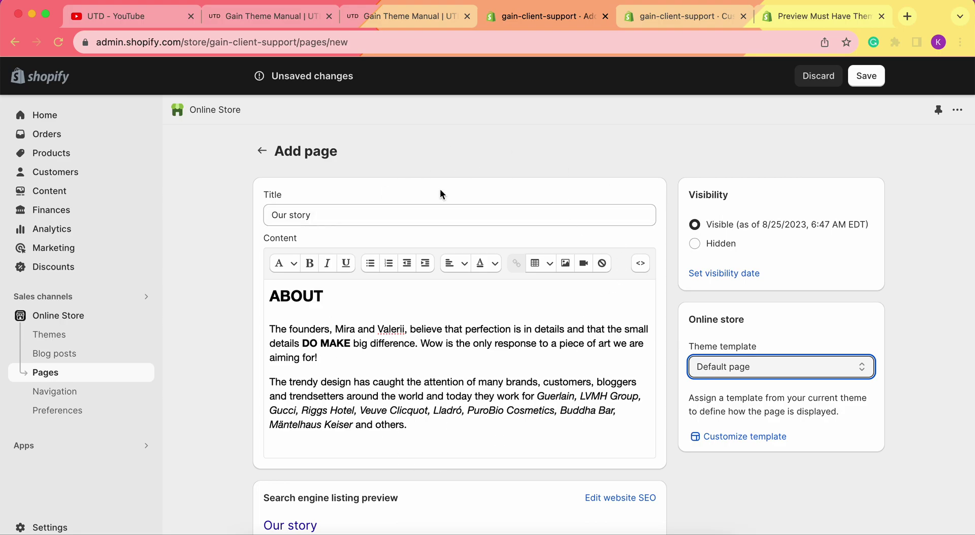
pyautogui.click(427, 415)
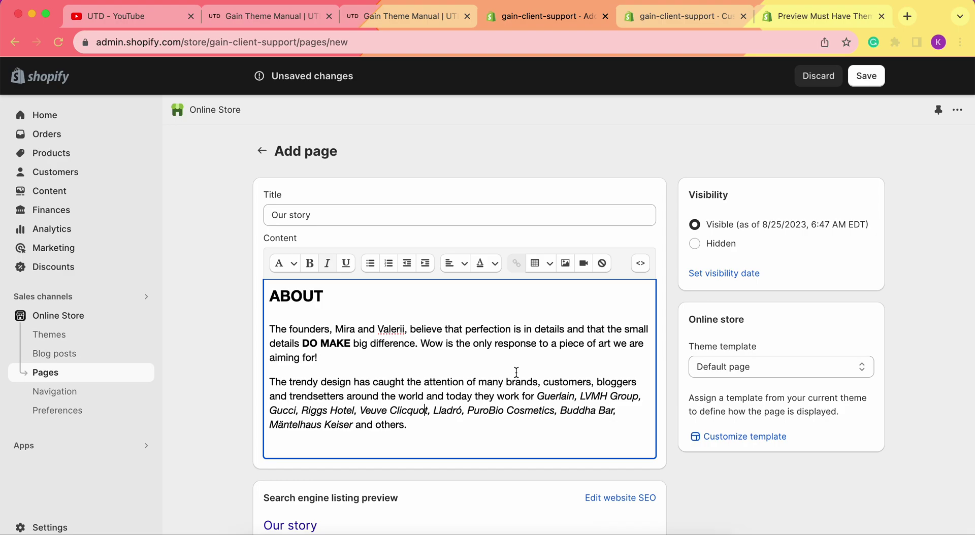
pyautogui.click(713, 368)
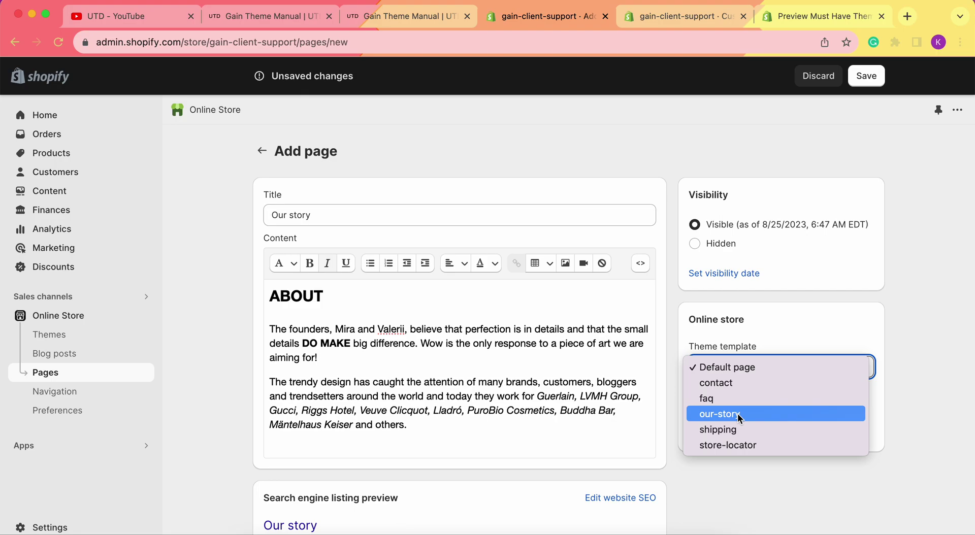
pyautogui.click(473, 351)
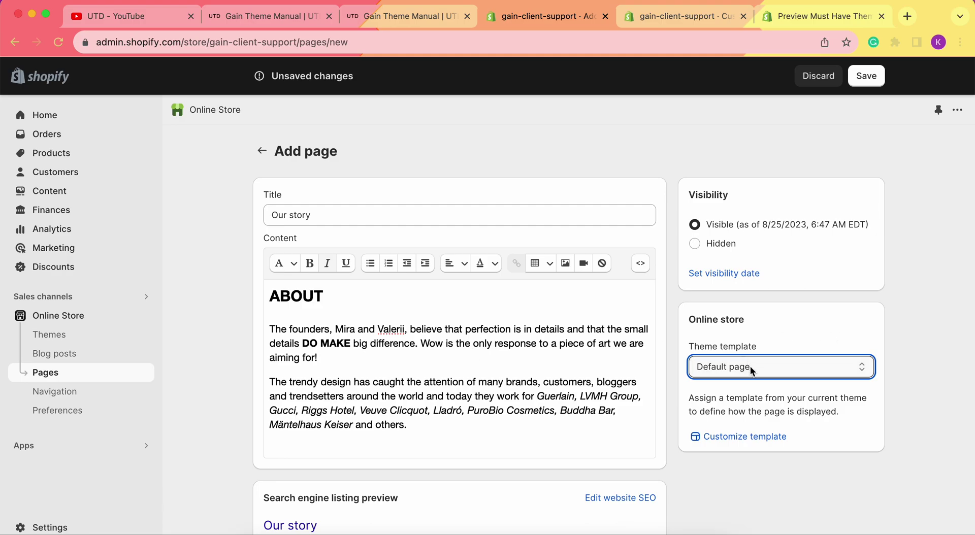
pyautogui.click(483, 356)
pyautogui.scroll(-1, 483, 355)
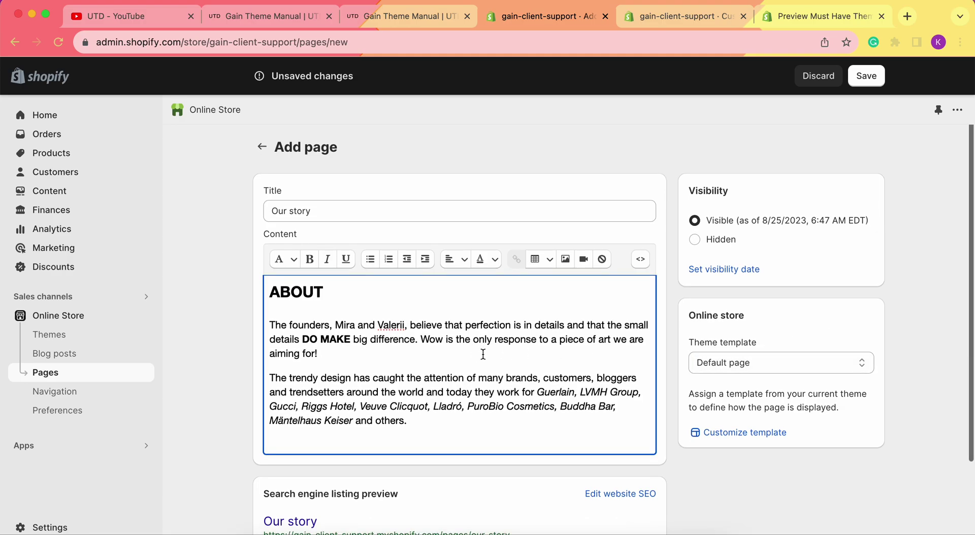
# - Add an empty line below the brand-clients paragraph in the page content
pyautogui.click(443, 431)
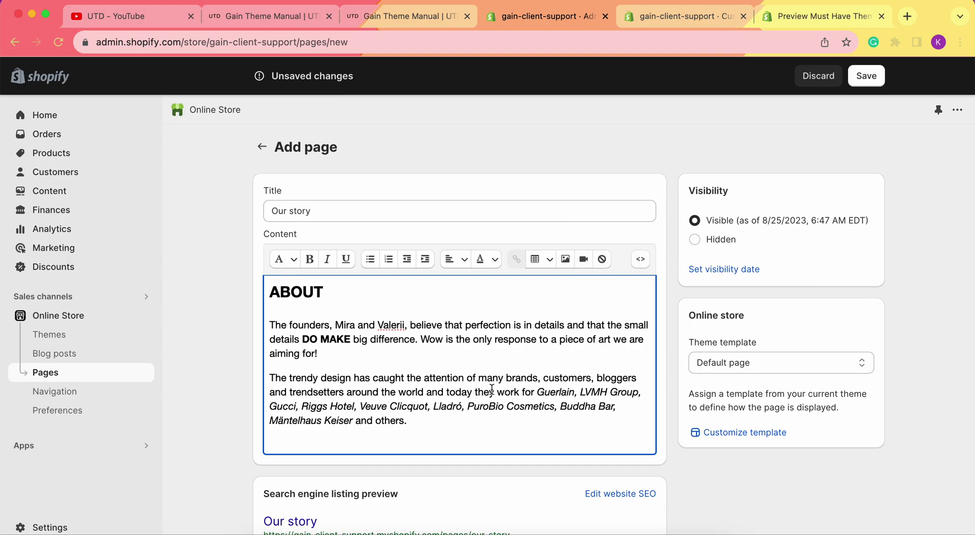
pyautogui.click(273, 377)
pyautogui.click(428, 432)
pyautogui.press('Return')
pyautogui.click(565, 260)
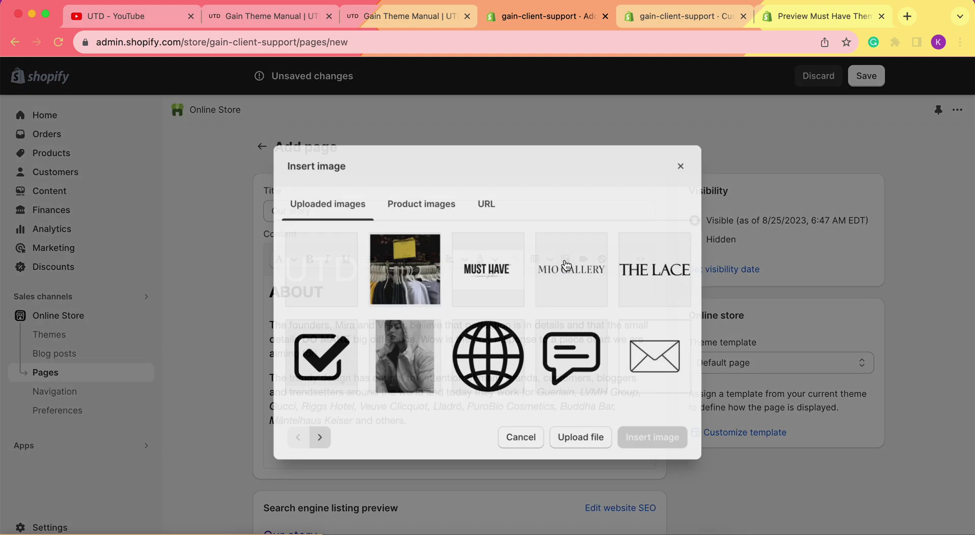
pyautogui.click(677, 169)
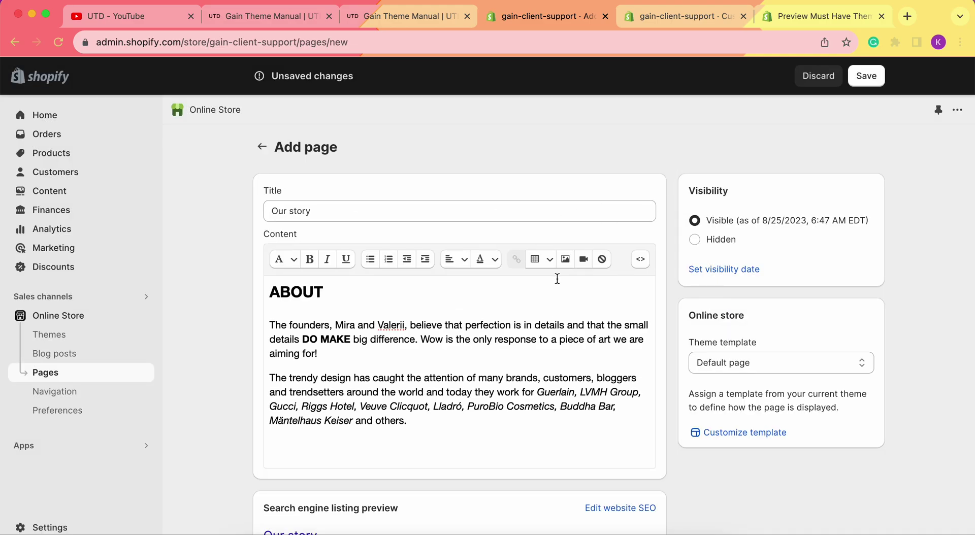
# - Insert the product image of the model in the beige beanie and scarf below the text at Wallpaper (1024px) size
pyautogui.click(567, 261)
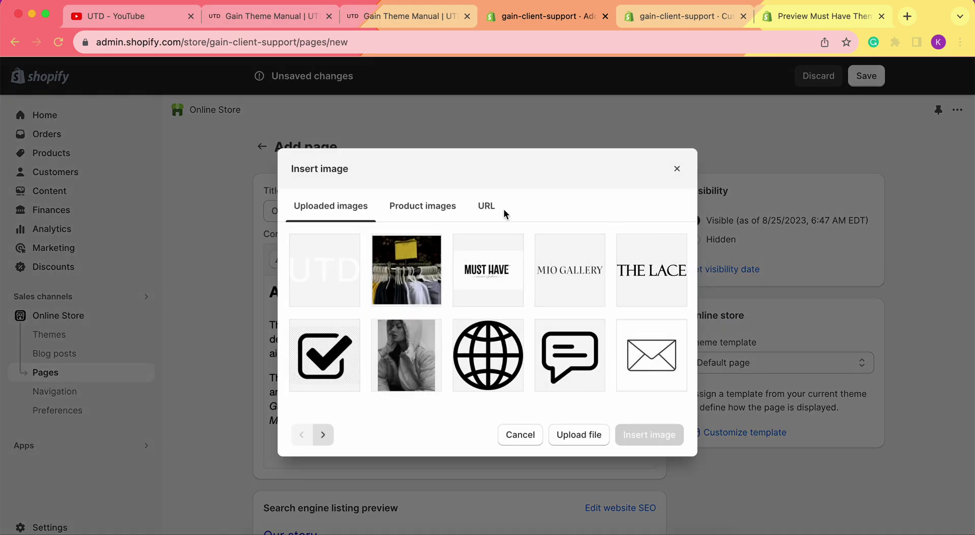
pyautogui.click(435, 221)
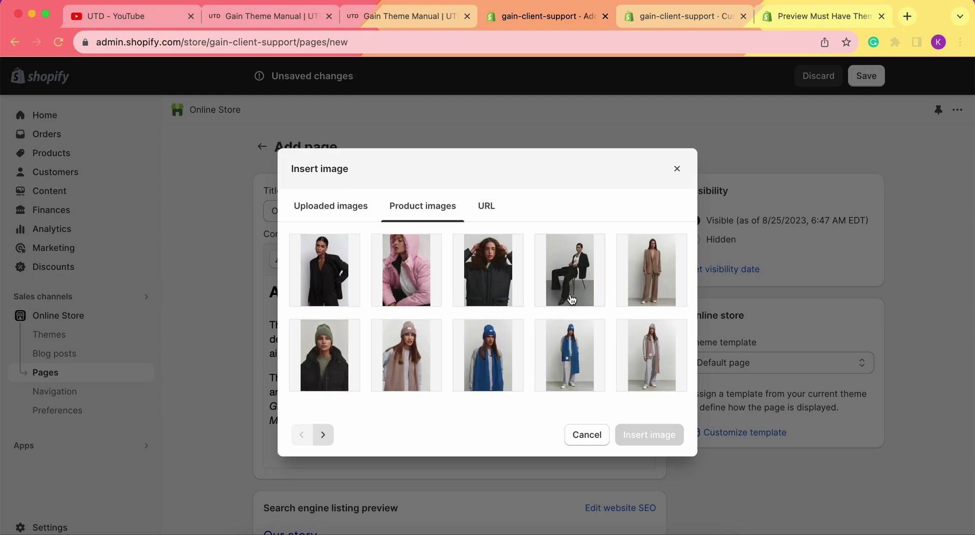
pyautogui.click(388, 355)
pyautogui.click(600, 414)
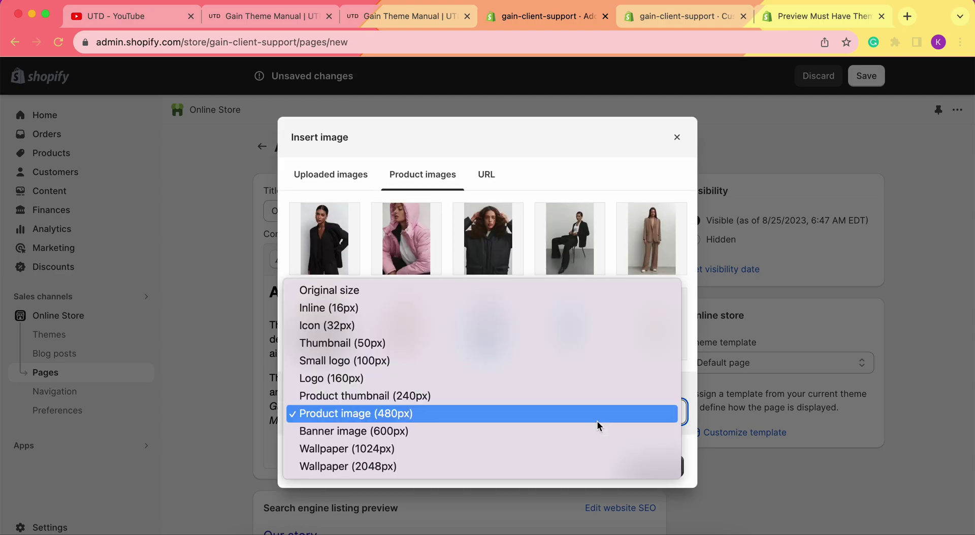
pyautogui.click(442, 449)
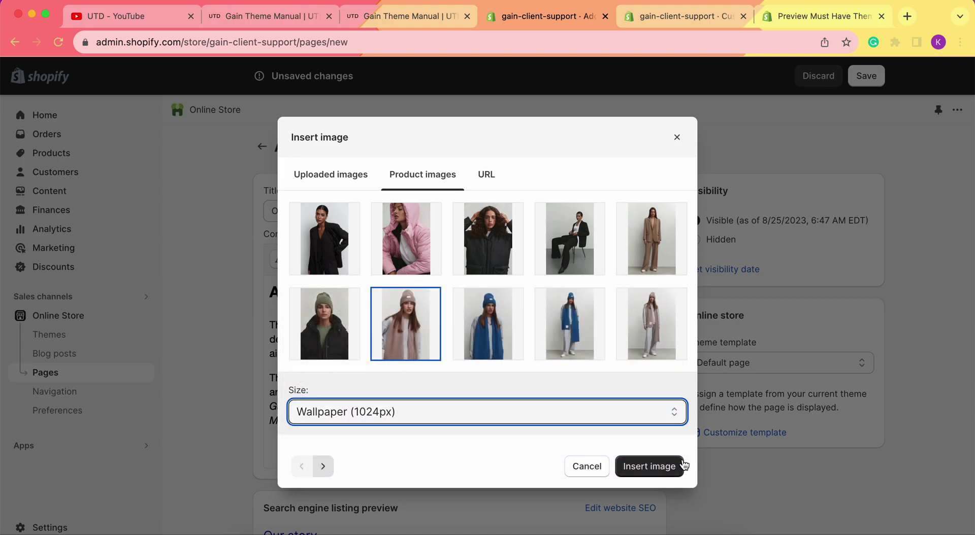
pyautogui.click(661, 459)
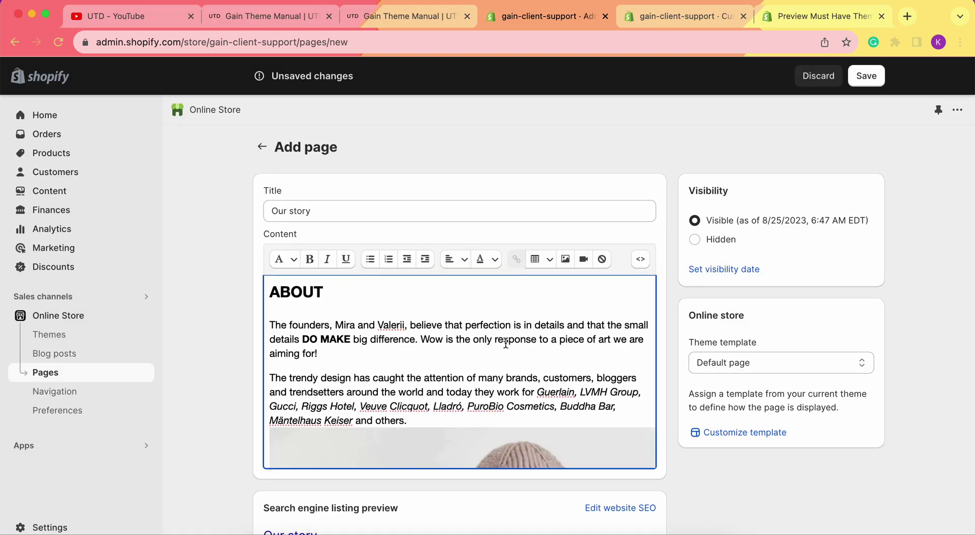
# - Look over the page content and search engine listing preview, and save the new page
pyautogui.scroll(-3, 505, 343)
pyautogui.scroll(3, 512, 301)
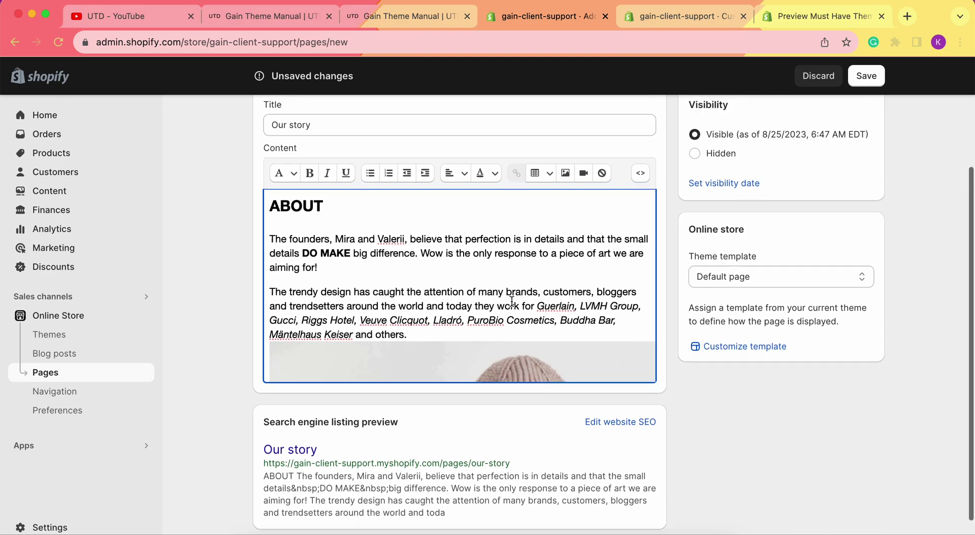
pyautogui.scroll(-2, 512, 301)
pyautogui.scroll(3, 457, 356)
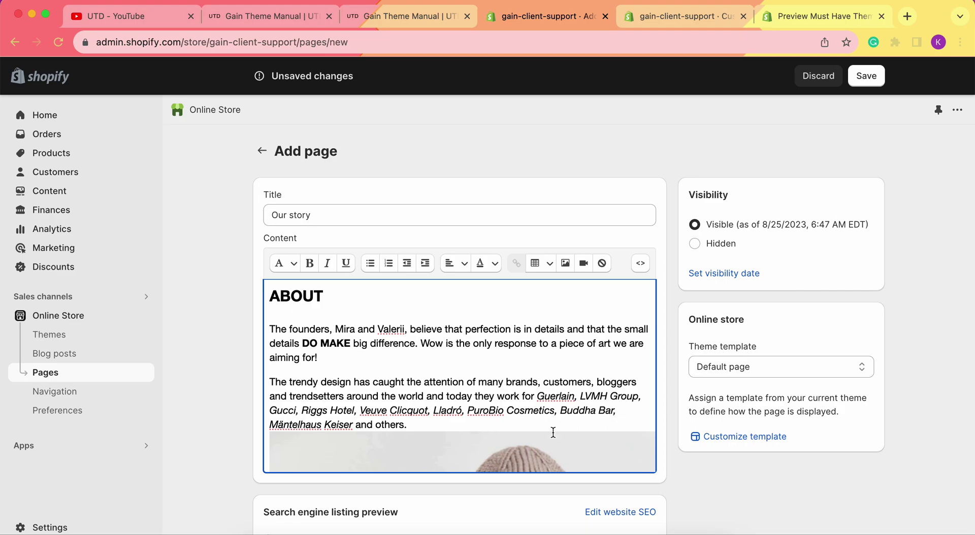
pyautogui.click(864, 76)
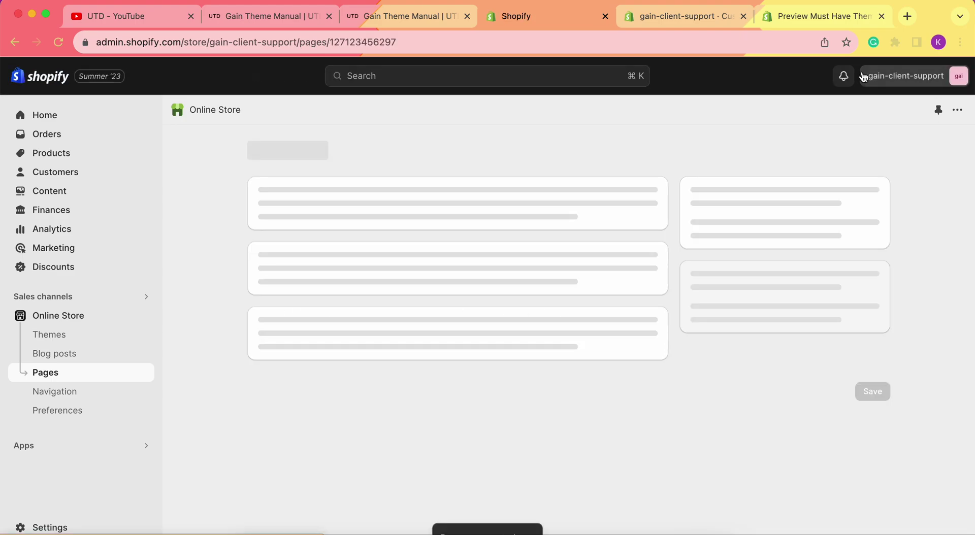
# - View the saved page in the online store and examine its title, ABOUT text and image down to the footer
pyautogui.scroll(-3, 563, 367)
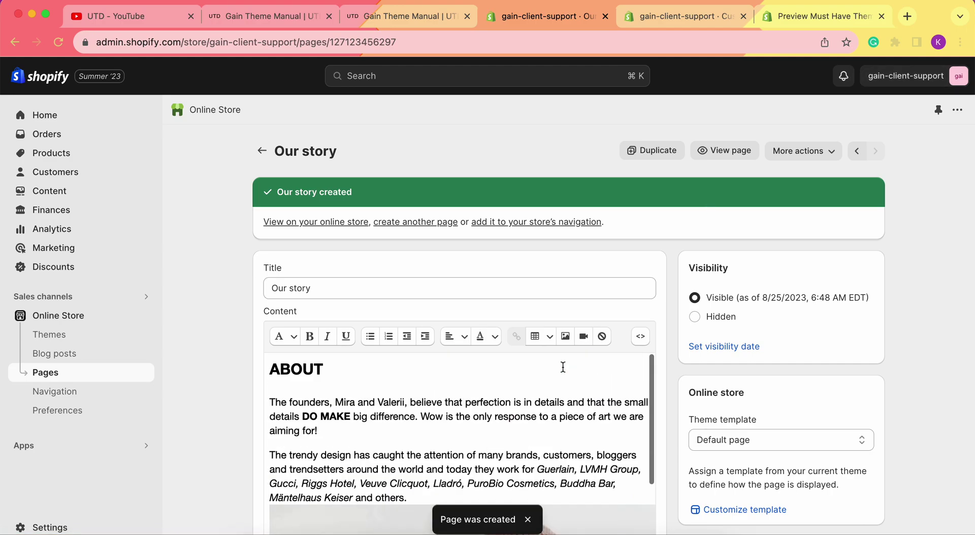
pyautogui.click(718, 151)
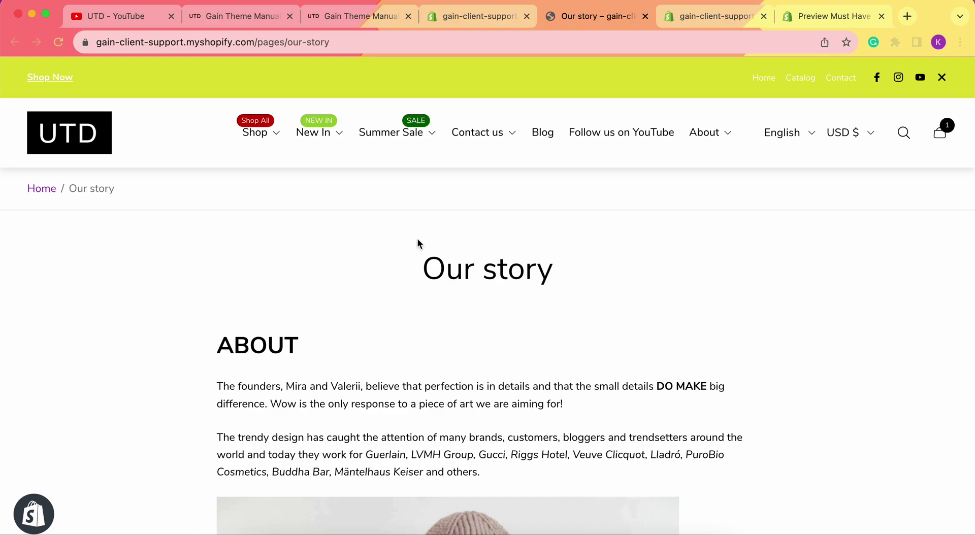
pyautogui.scroll(-3, 685, 277)
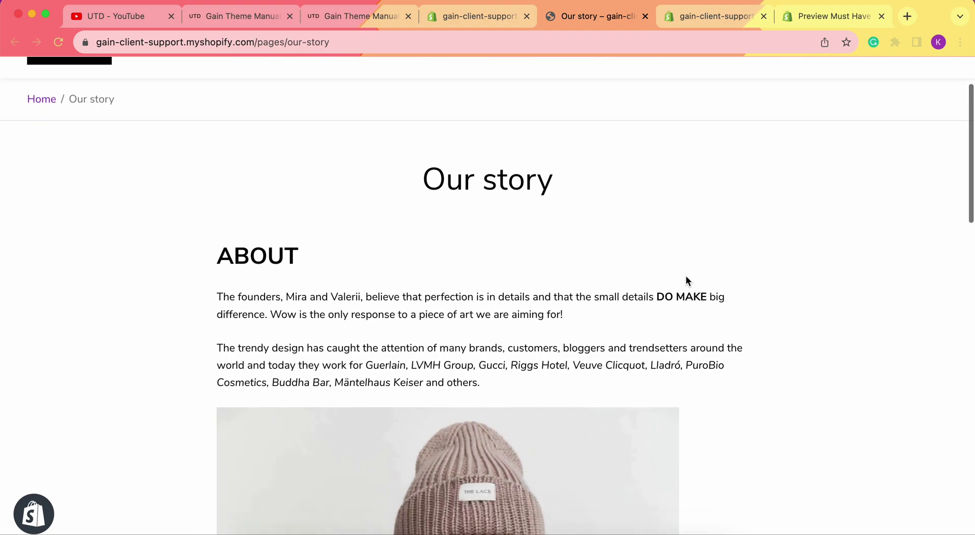
pyautogui.scroll(-15, 436, 310)
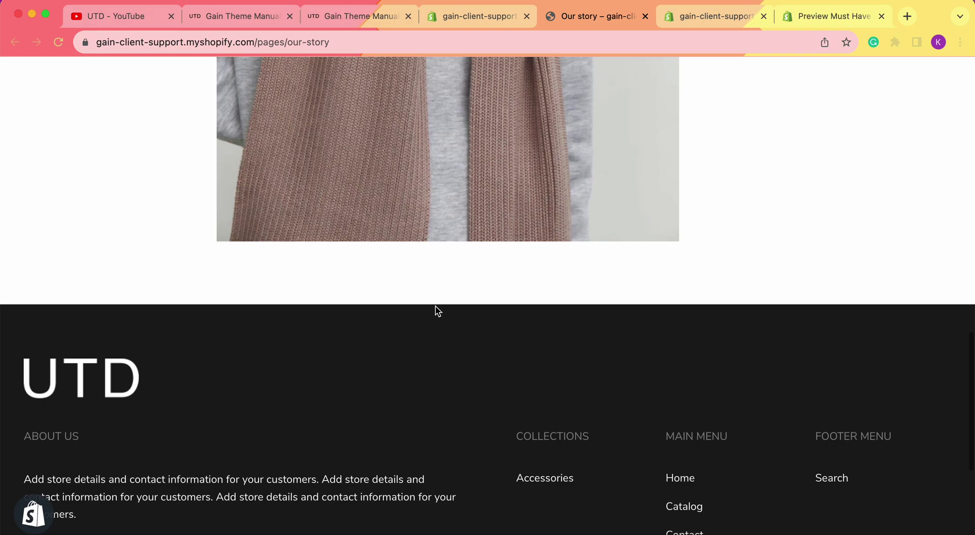
pyautogui.scroll(12, 501, 278)
pyautogui.scroll(7, 501, 278)
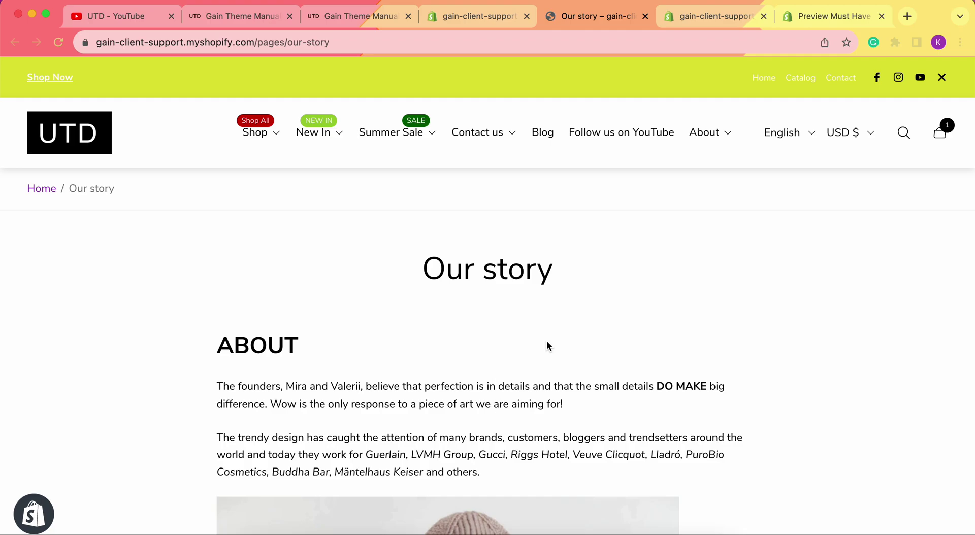
# - Switch to the theme editor and open the our-story page template to look at its sections
pyautogui.click(723, 15)
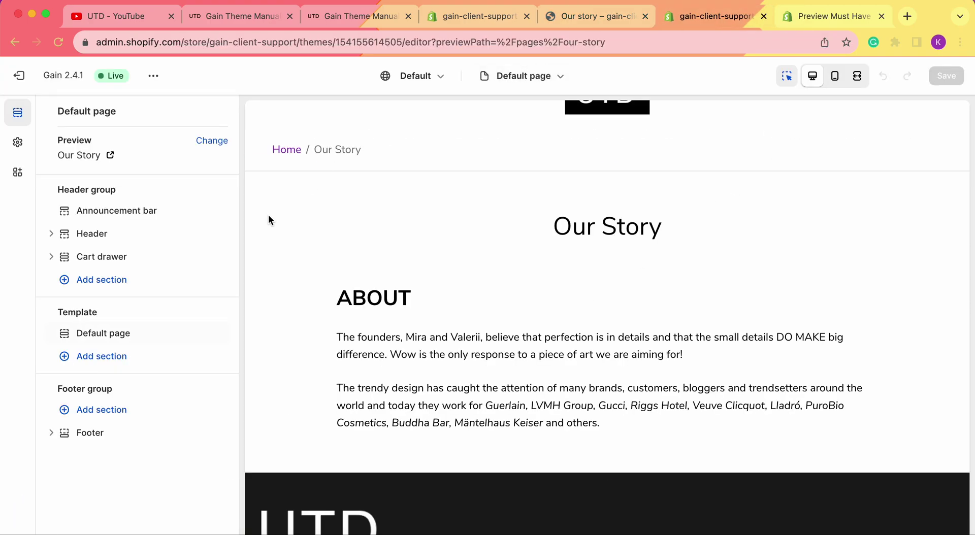
pyautogui.click(528, 76)
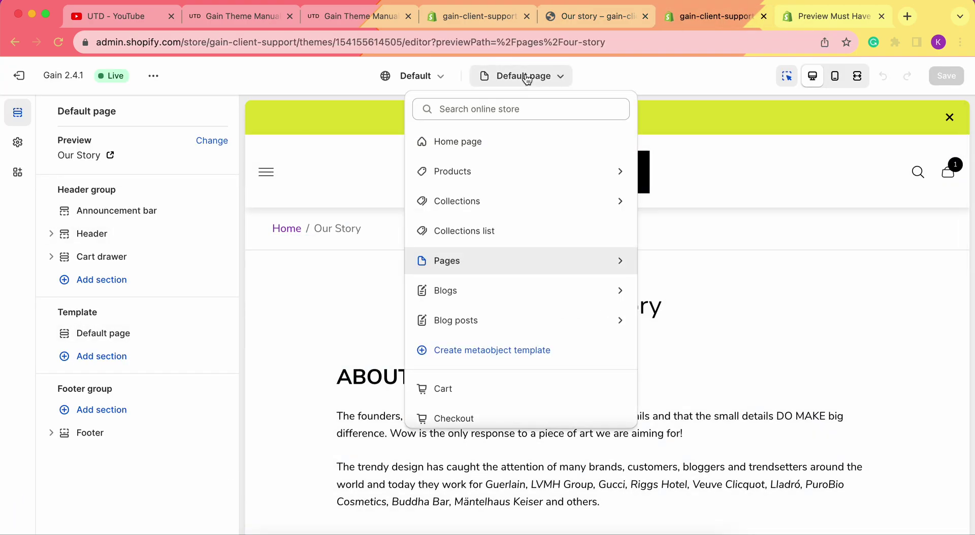
pyautogui.click(478, 268)
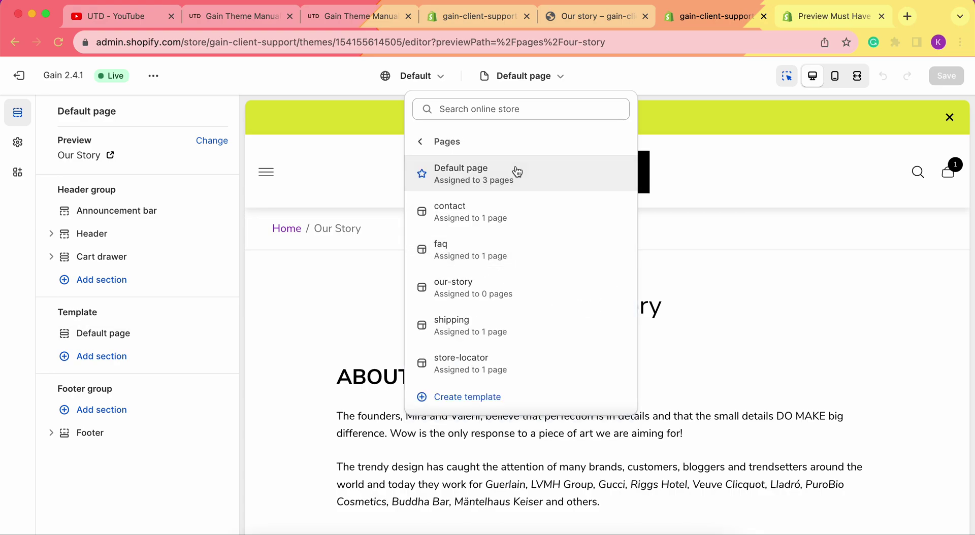
pyautogui.click(502, 292)
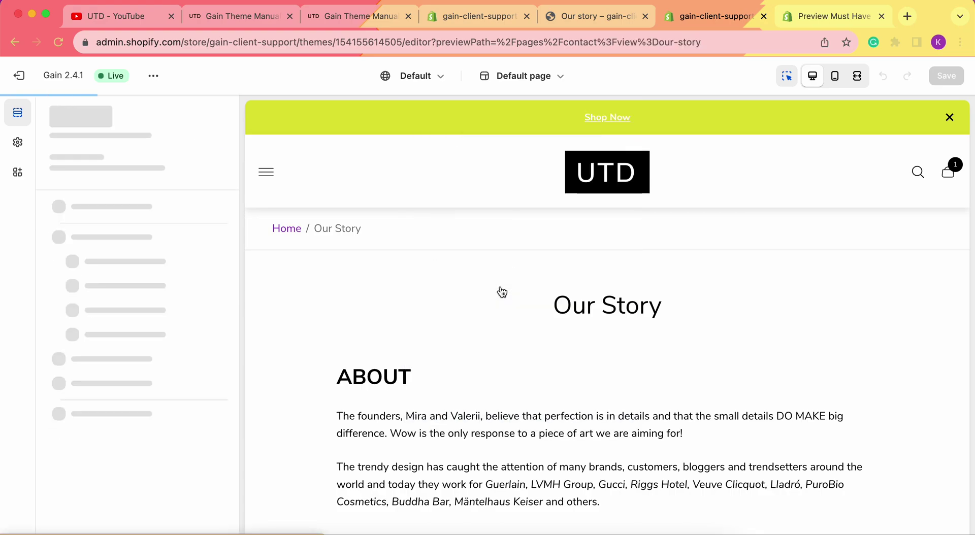
pyautogui.scroll(-1, 125, 409)
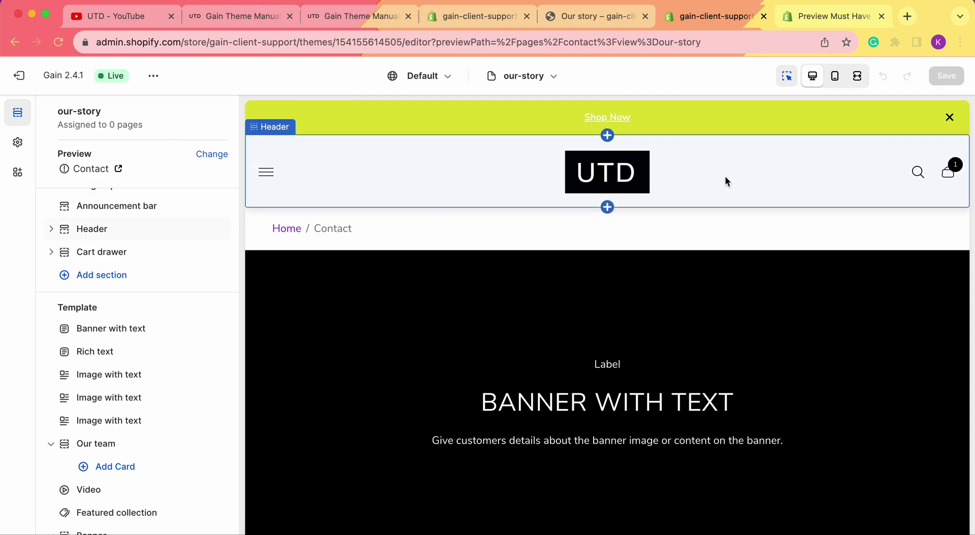
# - Return to the Our story page in the admin, assign it the our-story theme template and save the page
pyautogui.click(480, 14)
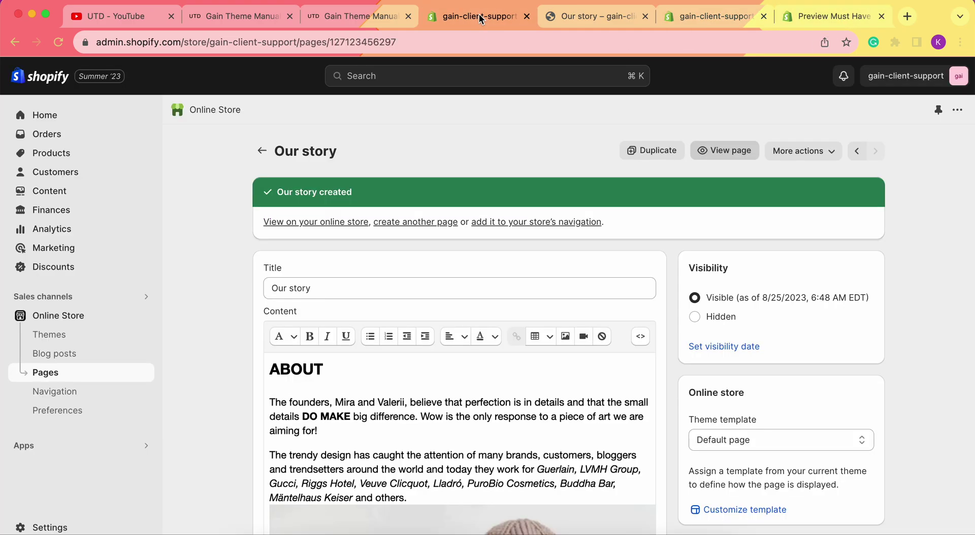
pyautogui.scroll(-3, 561, 393)
pyautogui.scroll(-1, 833, 387)
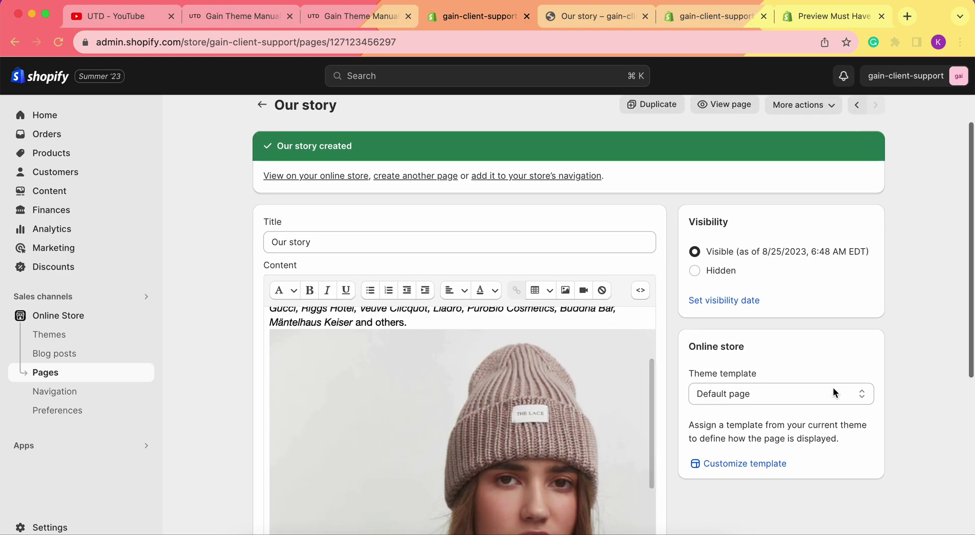
pyautogui.click(766, 391)
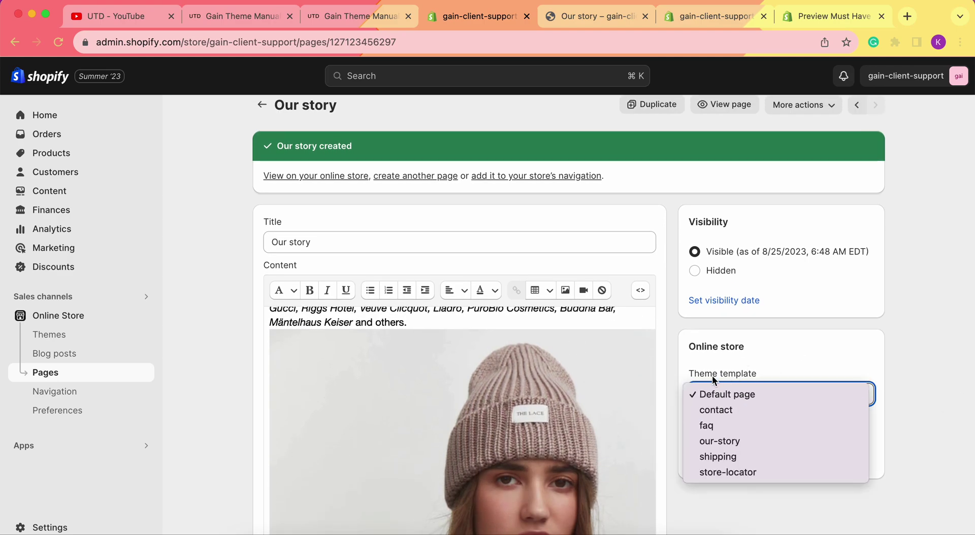
pyautogui.click(748, 442)
pyautogui.click(869, 74)
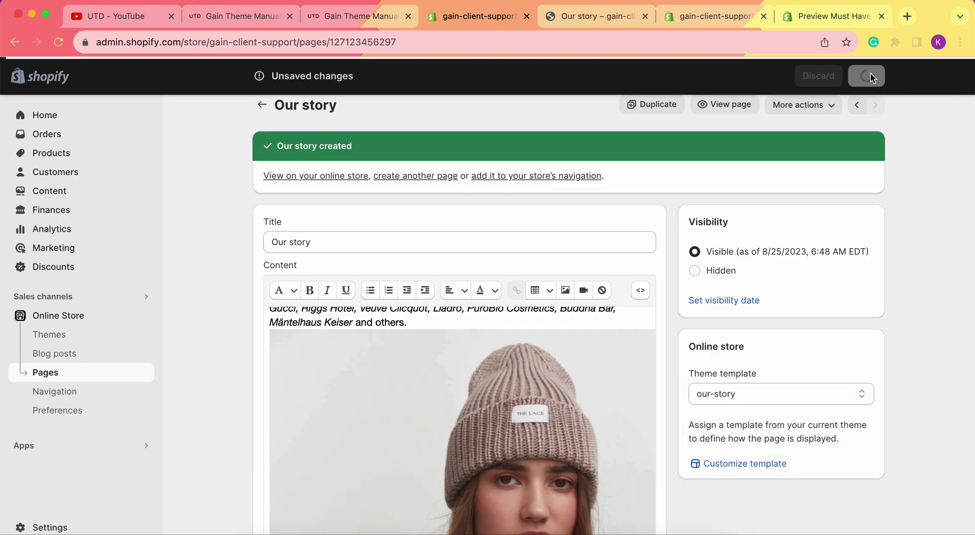
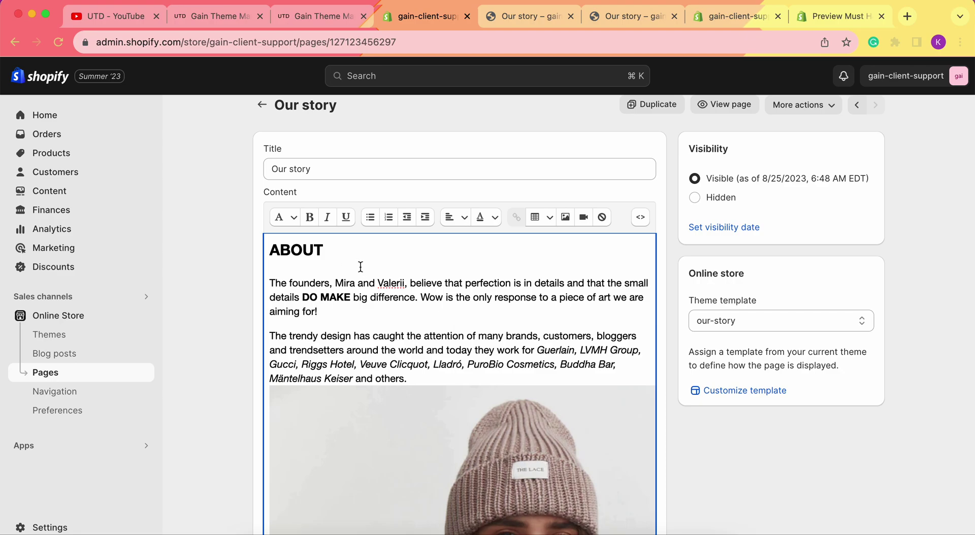
# - Switch to the storefront view of the Our story page and look over its template sections up to the banner
pyautogui.scroll(-1, 404, 327)
pyautogui.click(531, 19)
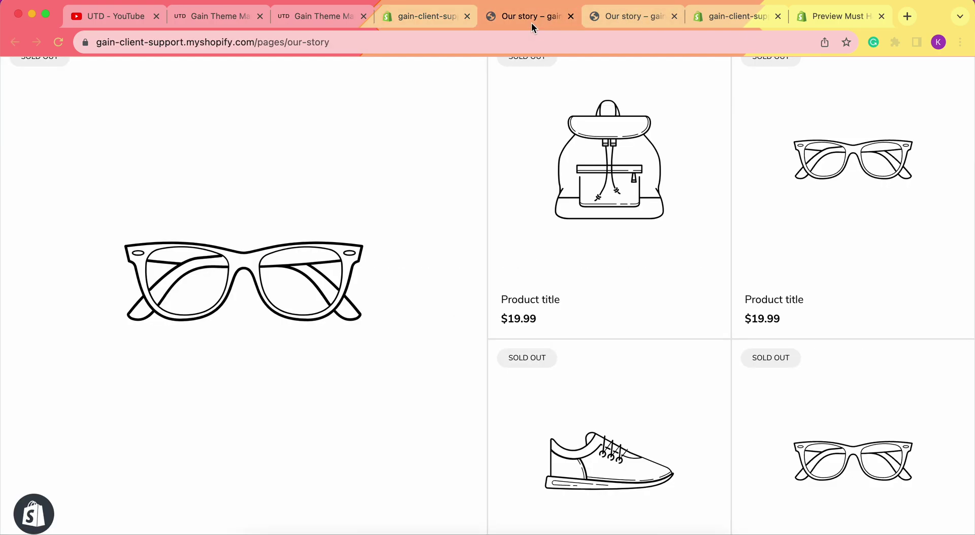
pyautogui.scroll(20, 553, 351)
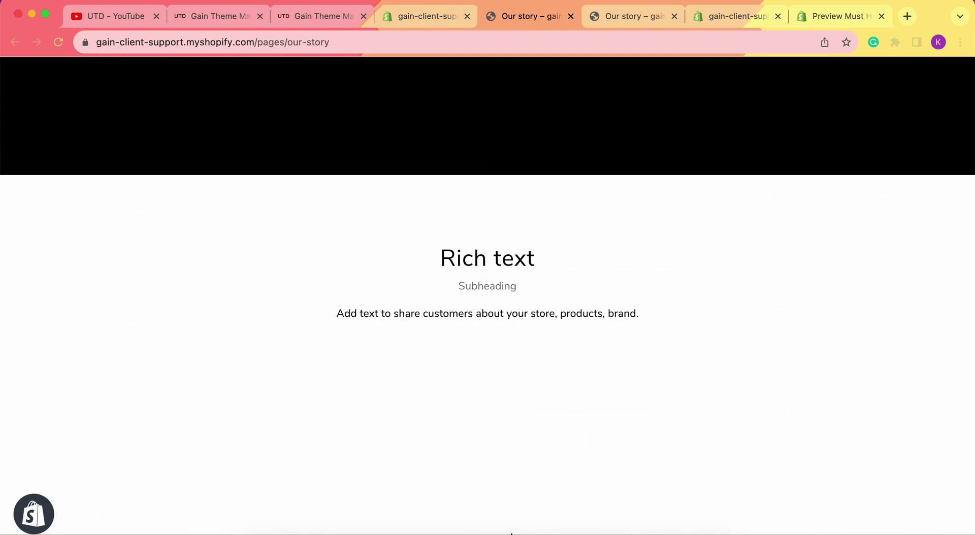
pyautogui.scroll(5, 615, 151)
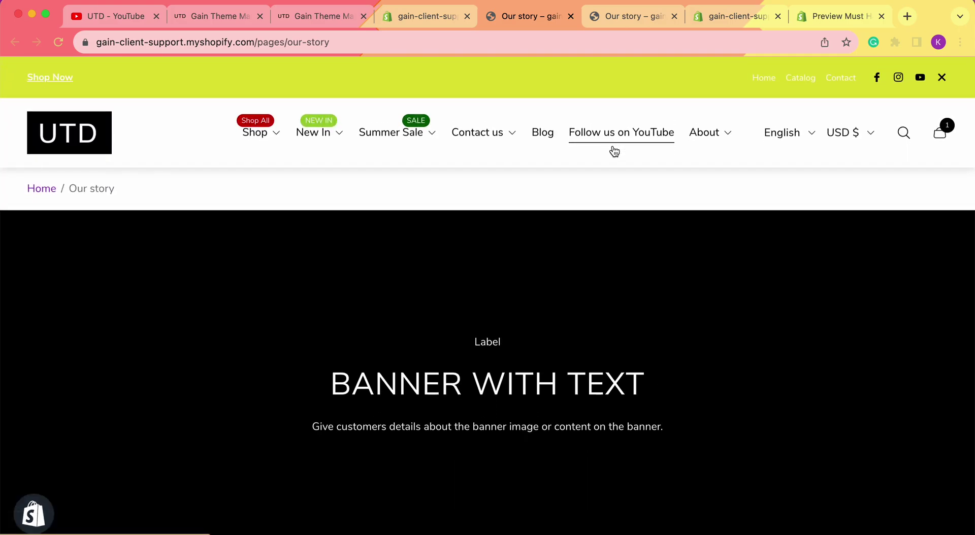
# - Close the extra storefront view of the Our story page and switch to the theme editor
pyautogui.scroll(-5, 623, 333)
pyautogui.hotkey('ctrl', 'shift', 'Tab')
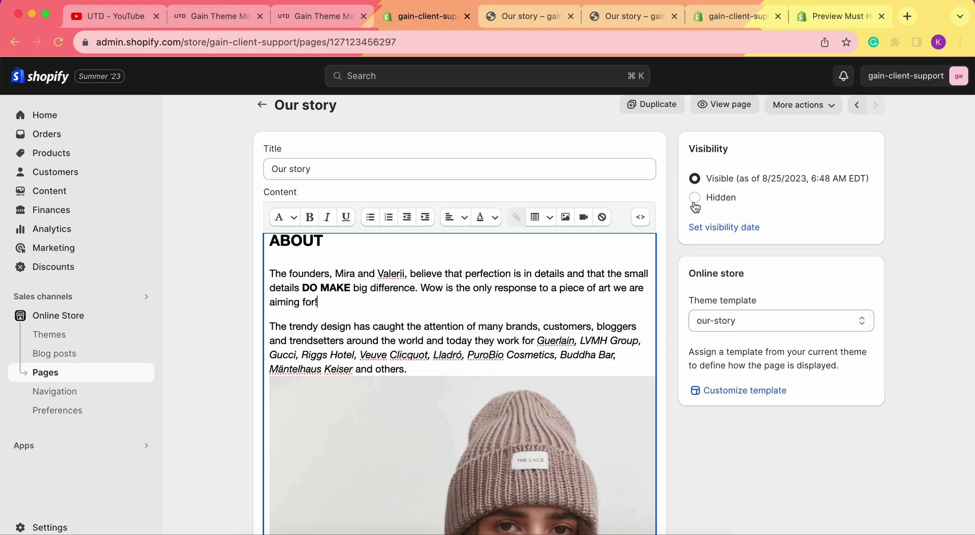
pyautogui.click(559, 17)
pyautogui.click(569, 17)
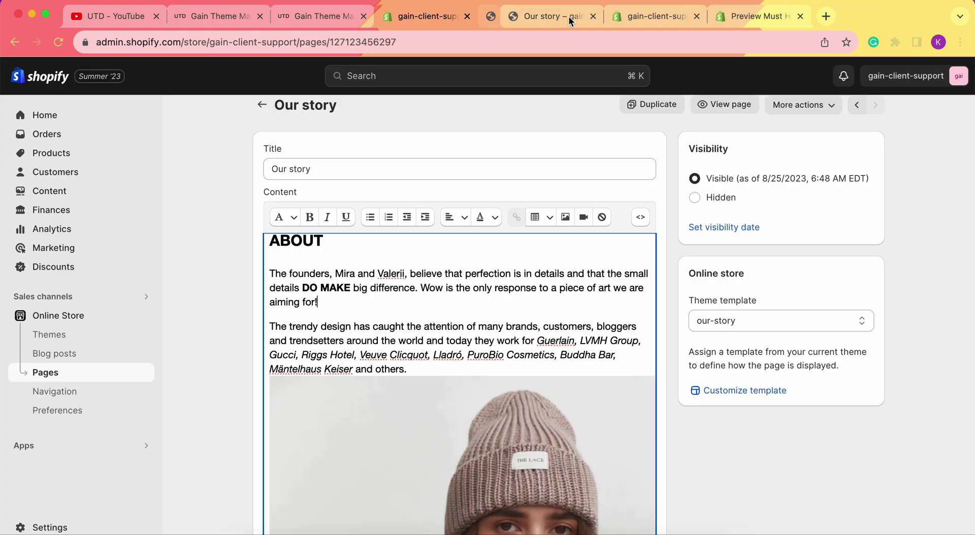
pyautogui.click(575, 16)
pyautogui.click(609, 16)
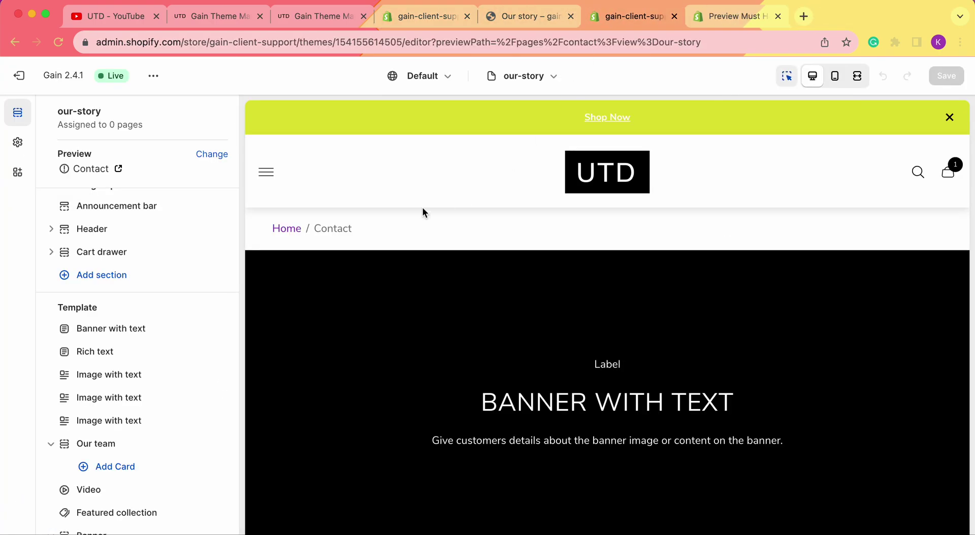
# - Load the Our story page in the theme editor and refresh the editor to show its assigned our-story template
pyautogui.click(508, 82)
pyautogui.click(484, 255)
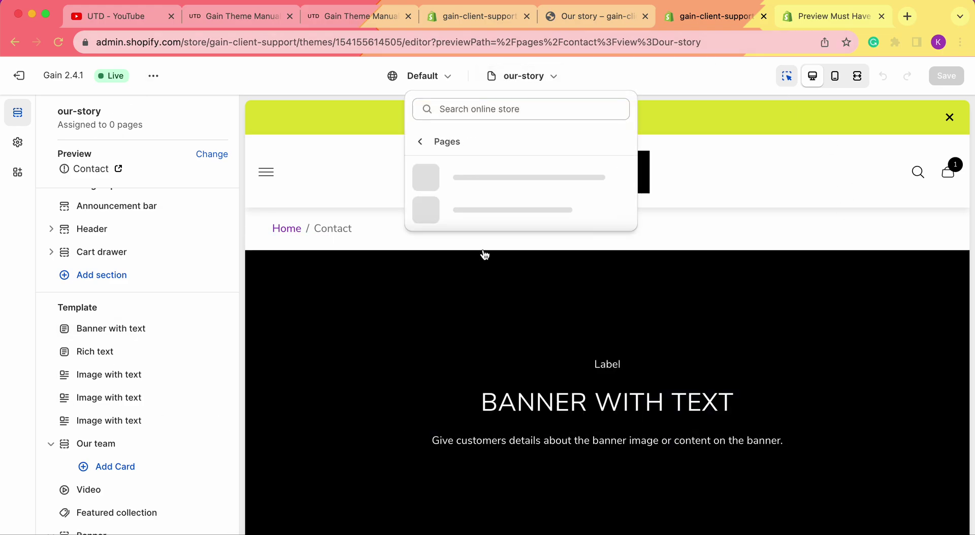
pyautogui.click(496, 282)
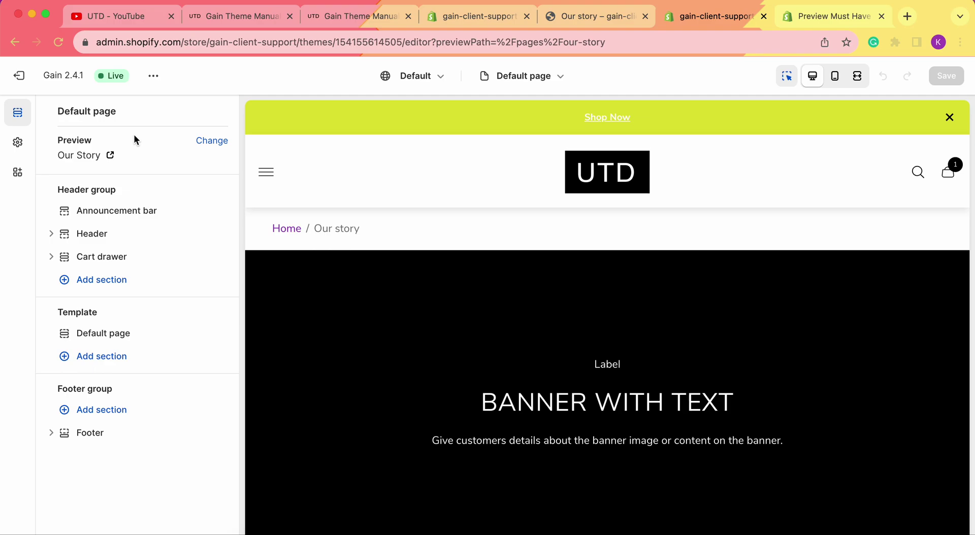
pyautogui.press('super+r')
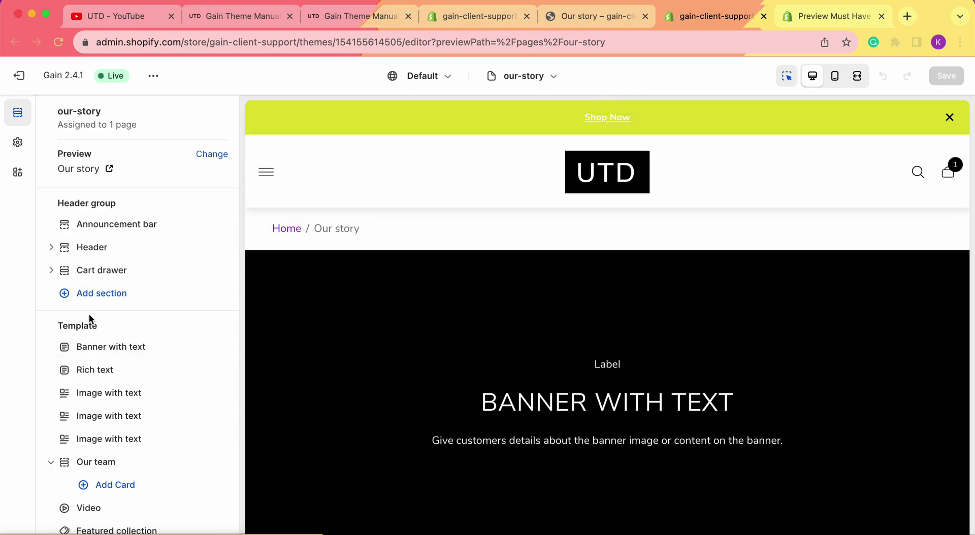
# - Examine the our-story template's sections and their preview, from Banner with text down to Benefits
pyautogui.scroll(-2, 81, 329)
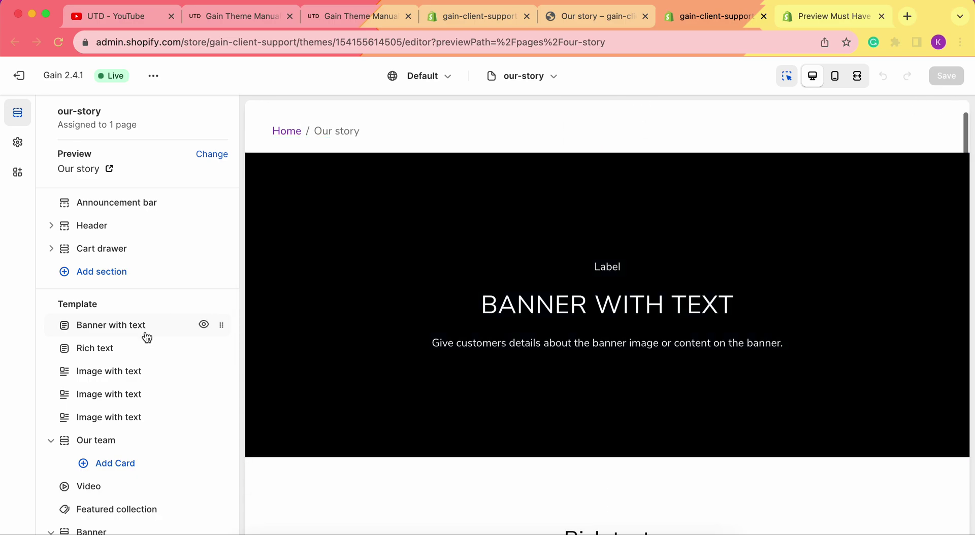
pyautogui.scroll(-3, 392, 324)
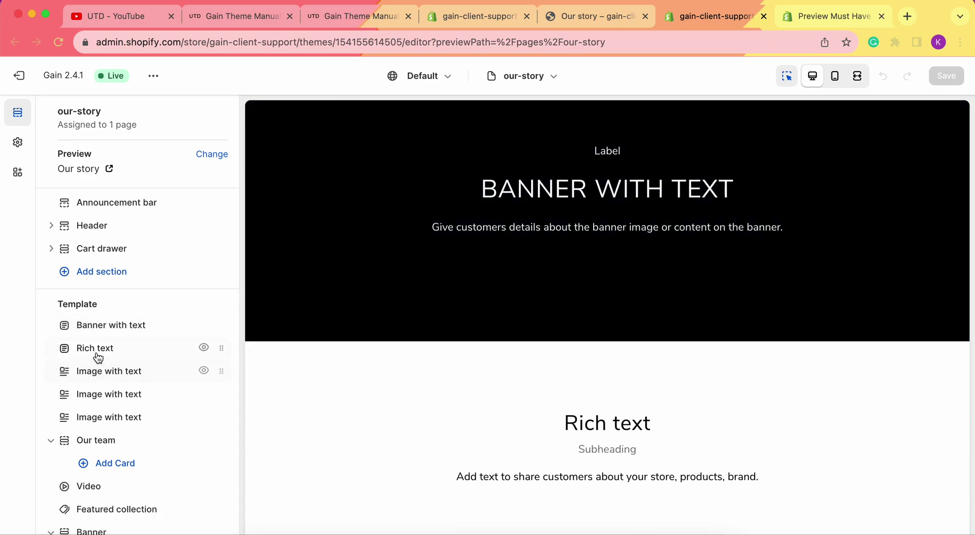
pyautogui.scroll(-5, 563, 353)
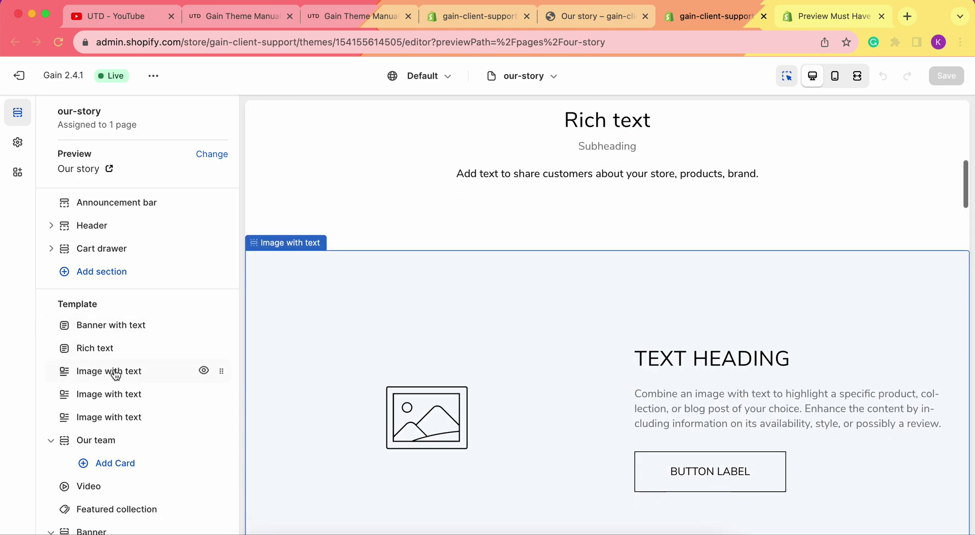
pyautogui.scroll(-1, 117, 416)
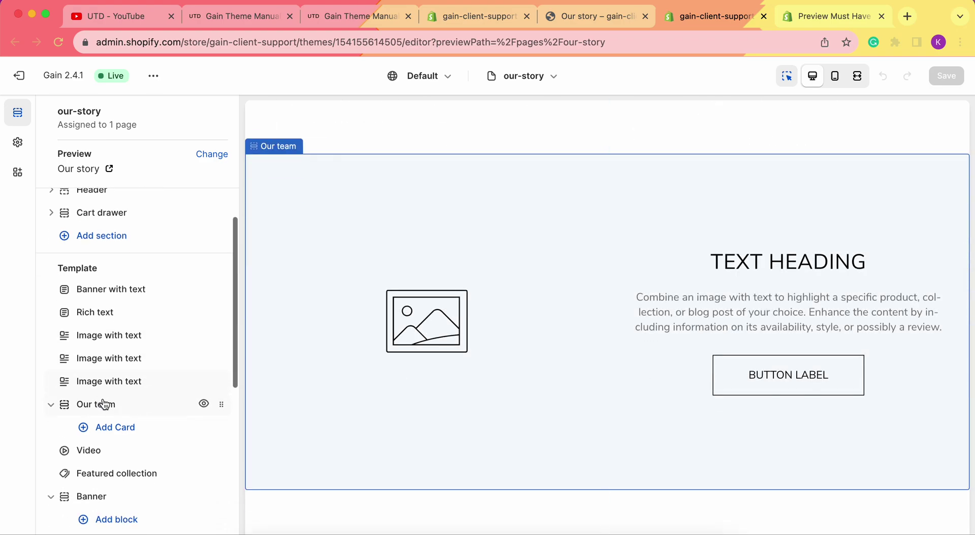
pyautogui.scroll(-2, 106, 406)
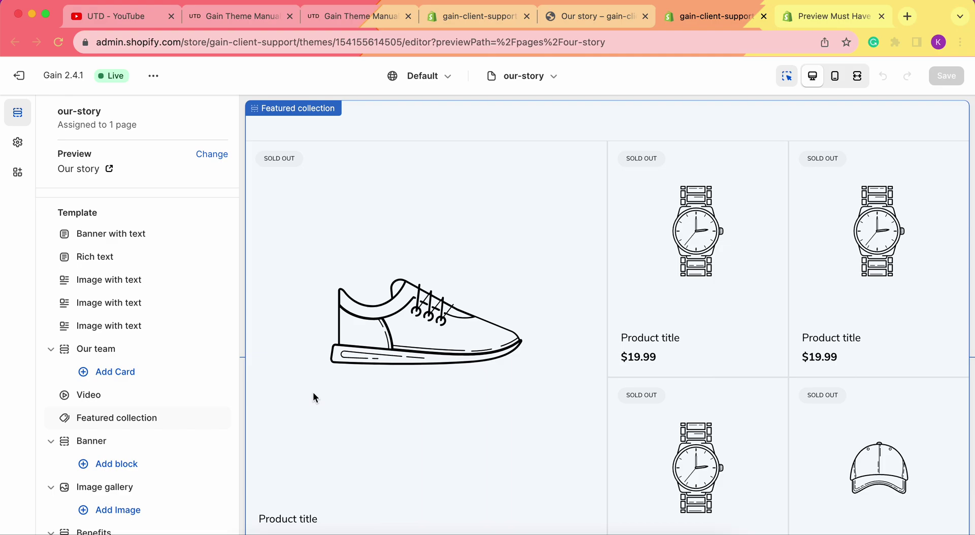
pyautogui.scroll(-6, 455, 339)
pyautogui.scroll(-10, 102, 391)
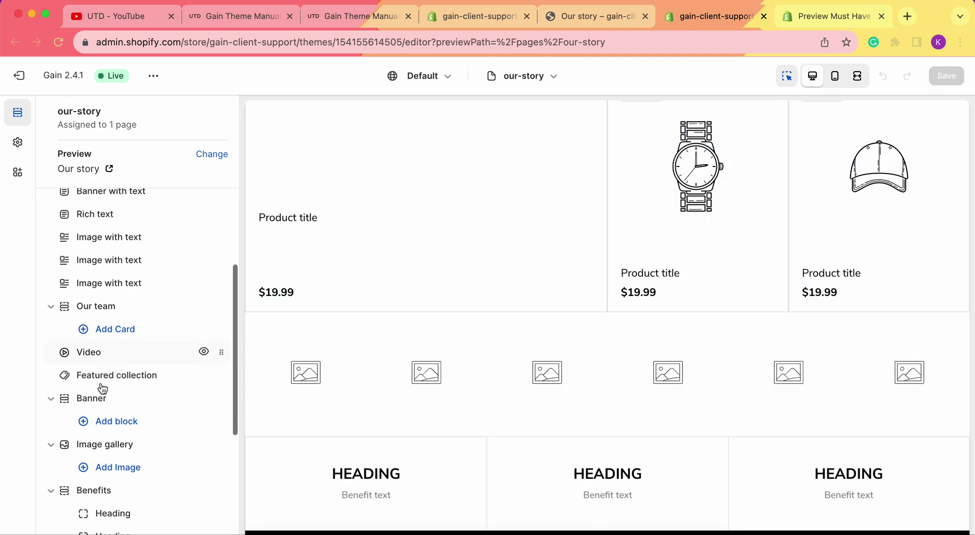
pyautogui.scroll(10, 135, 469)
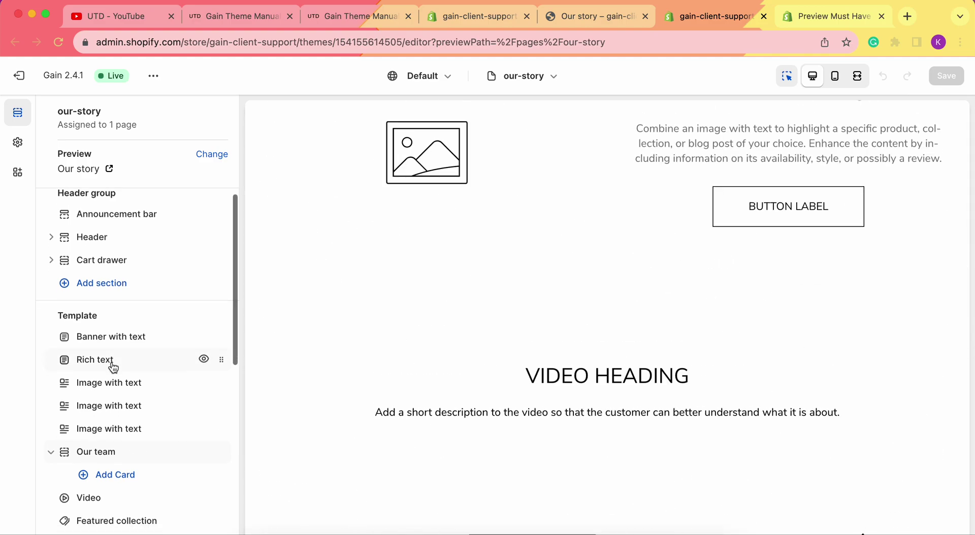
# - Remove the first Image with text section and hide the one that follows it
pyautogui.click(124, 364)
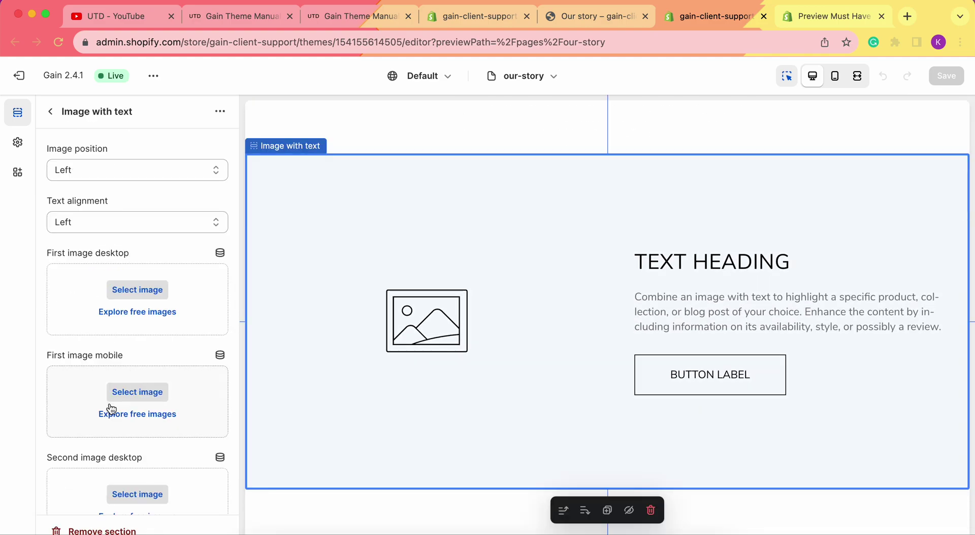
pyautogui.click(101, 531)
pyautogui.moveTo(198, 367)
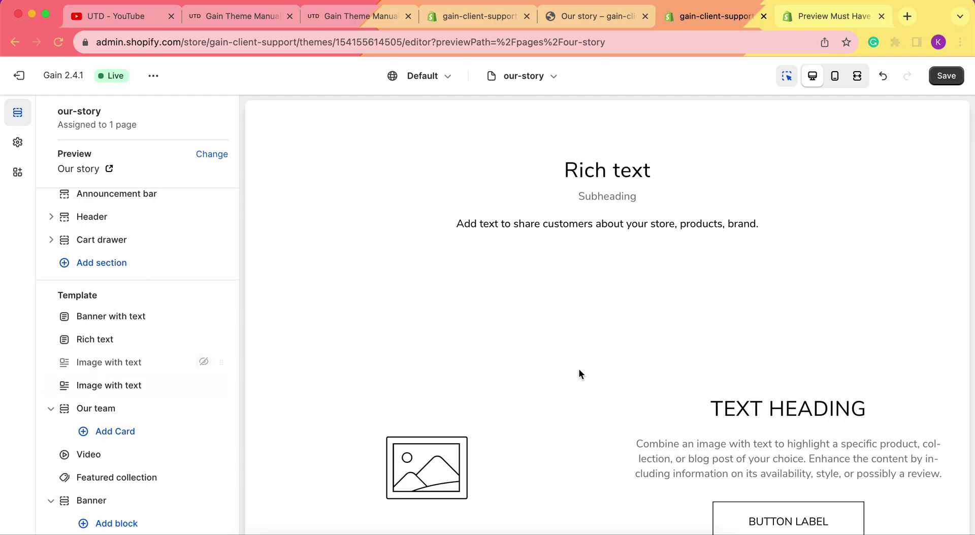
# - Hide the Banner section below Featured collection in the our-story template
pyautogui.scroll(-2, 558, 370)
pyautogui.scroll(-3, 579, 374)
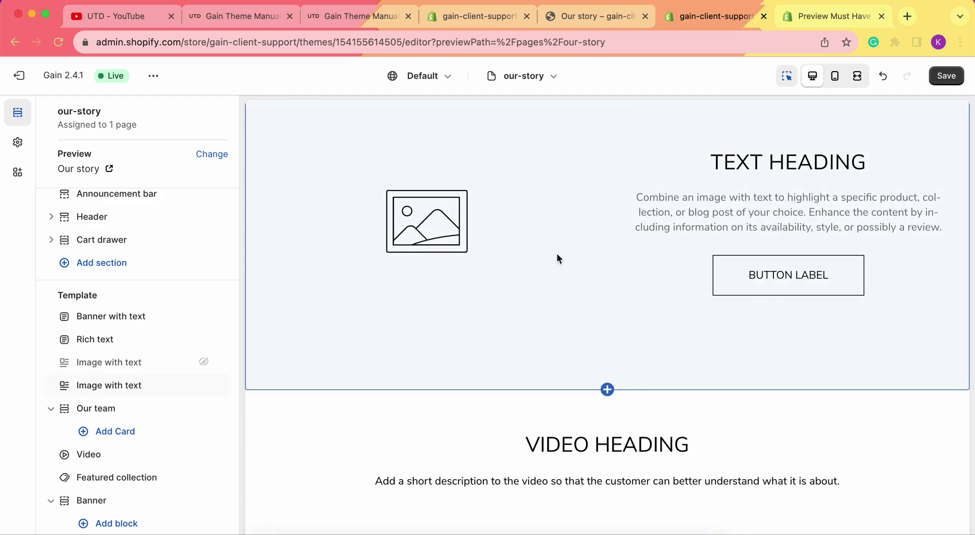
pyautogui.scroll(-2, 556, 258)
pyautogui.scroll(-2, 122, 358)
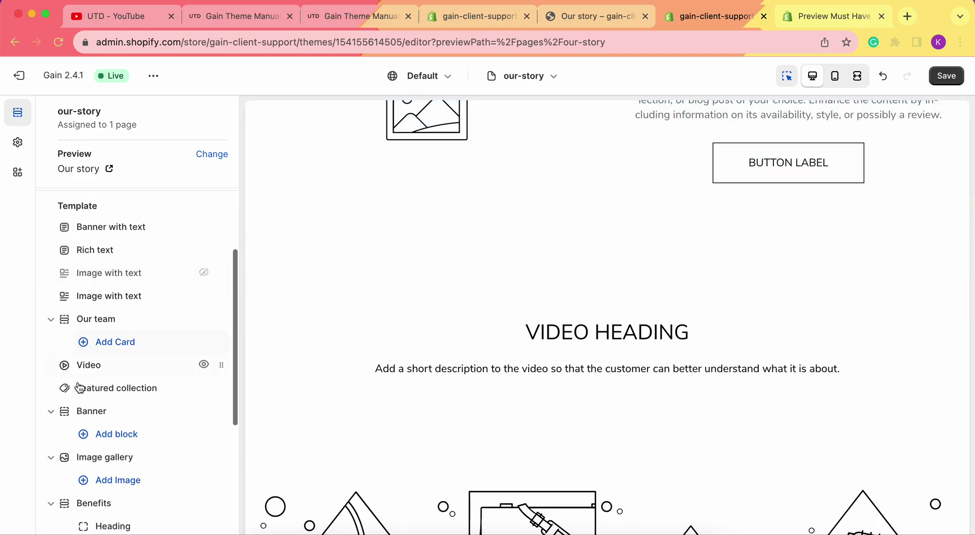
pyautogui.scroll(-2, 80, 370)
pyautogui.moveTo(147, 325)
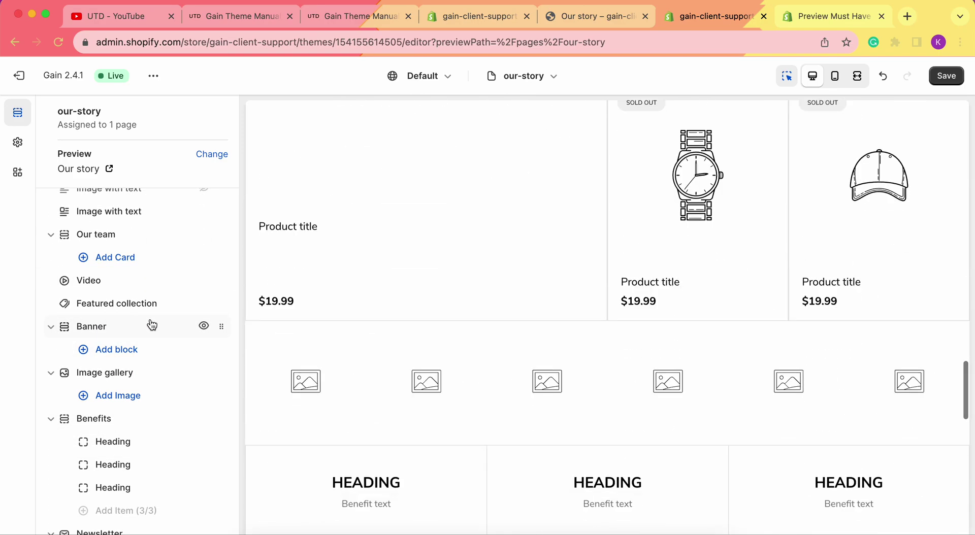
pyautogui.click(204, 327)
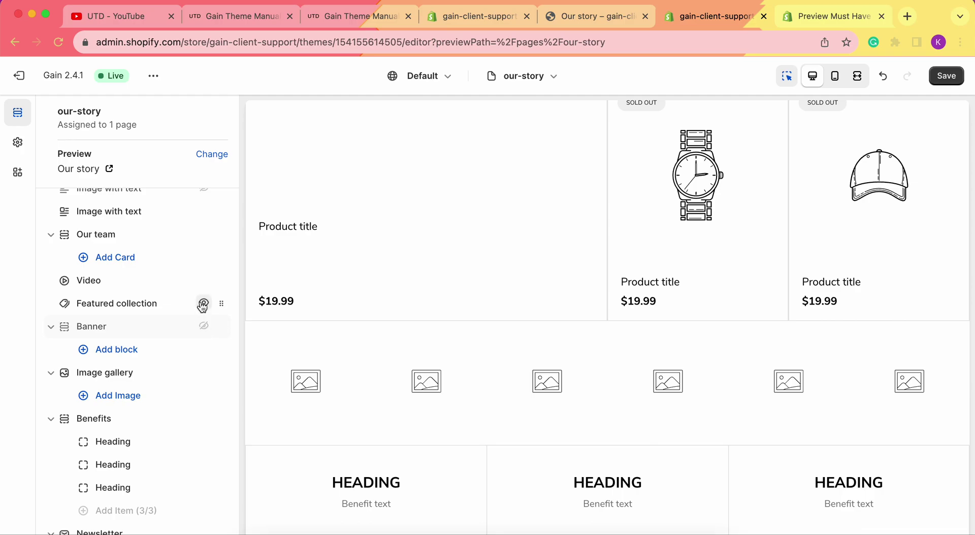
# - Remove the Featured collection section from the our-story template
pyautogui.click(203, 303)
pyautogui.click(137, 305)
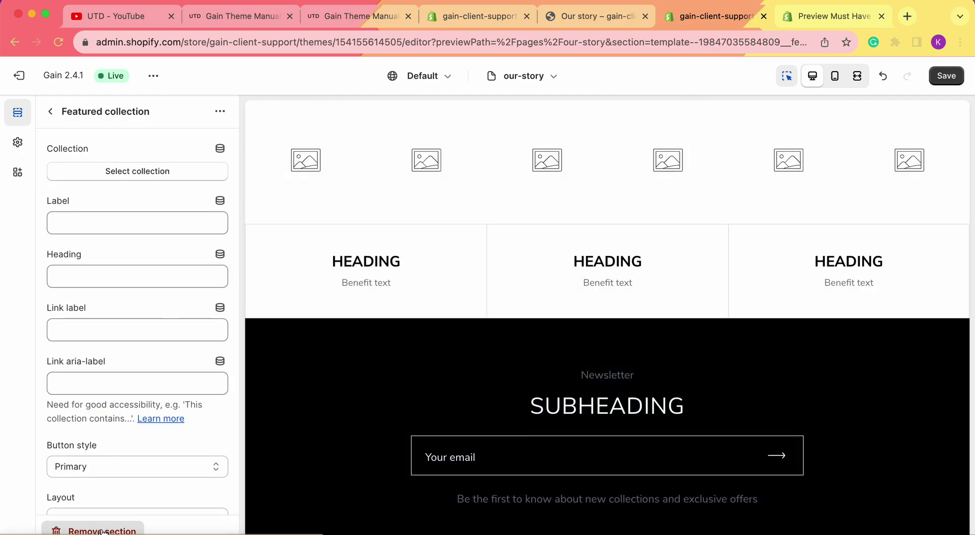
pyautogui.click(98, 527)
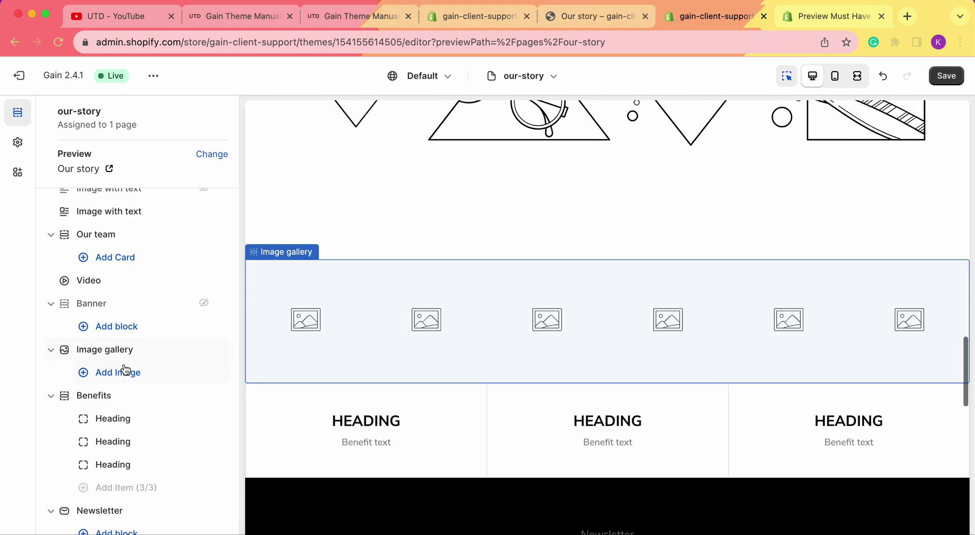
# - Set the Rich text section's heading to "Our Story" and its subheading to "Get to know us"
pyautogui.scroll(5, 124, 369)
pyautogui.moveTo(112, 370)
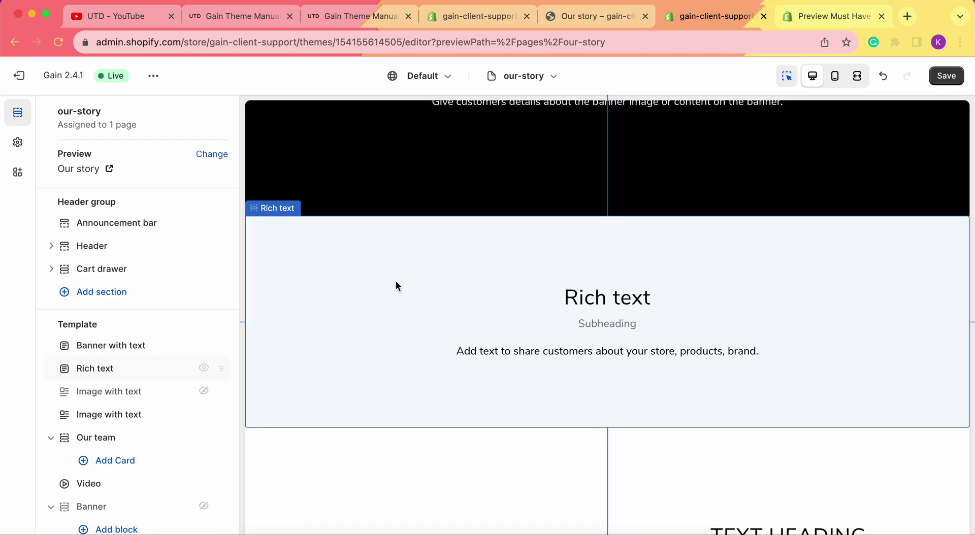
pyautogui.scroll(5, 340, 288)
pyautogui.scroll(-1, 432, 277)
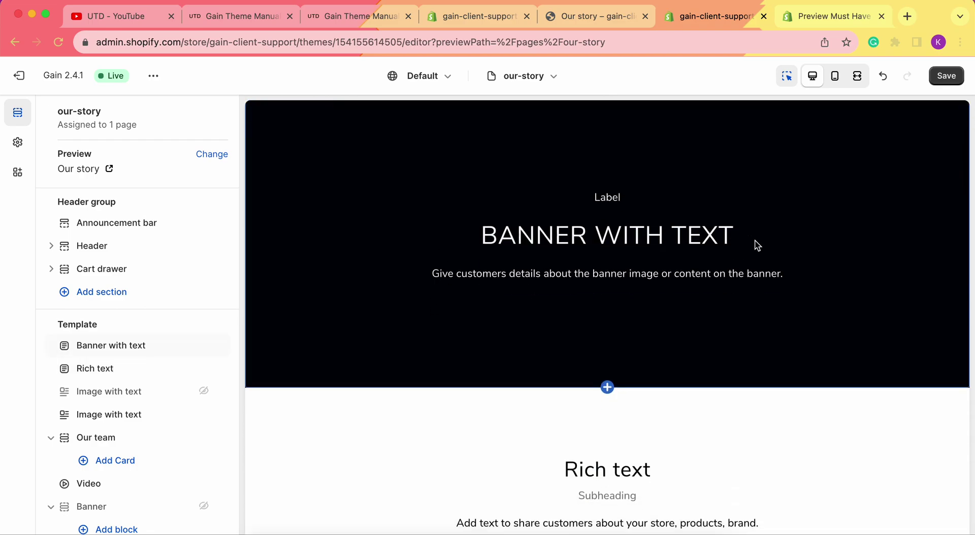
pyautogui.moveTo(91, 354)
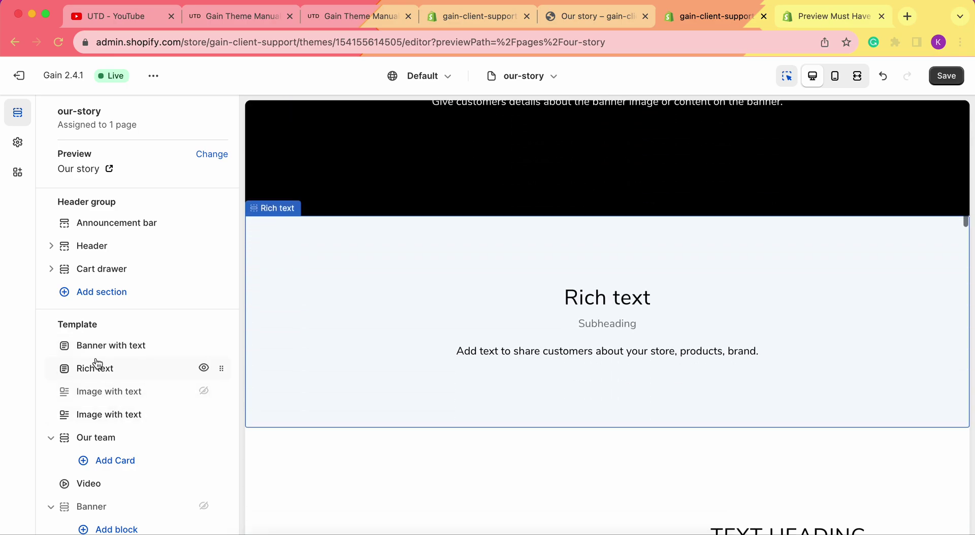
pyautogui.click(98, 366)
pyautogui.click(117, 239)
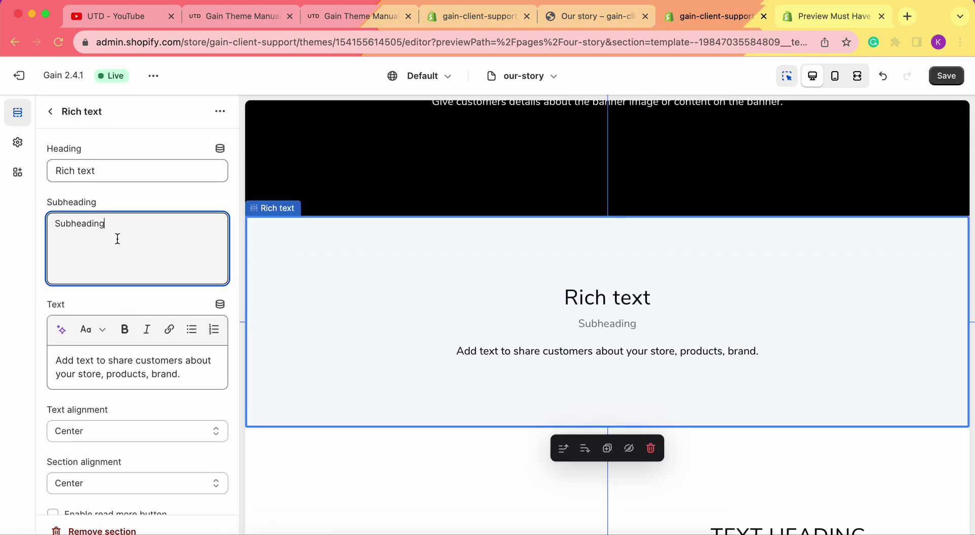
pyautogui.click(114, 172)
pyautogui.press('super+a')
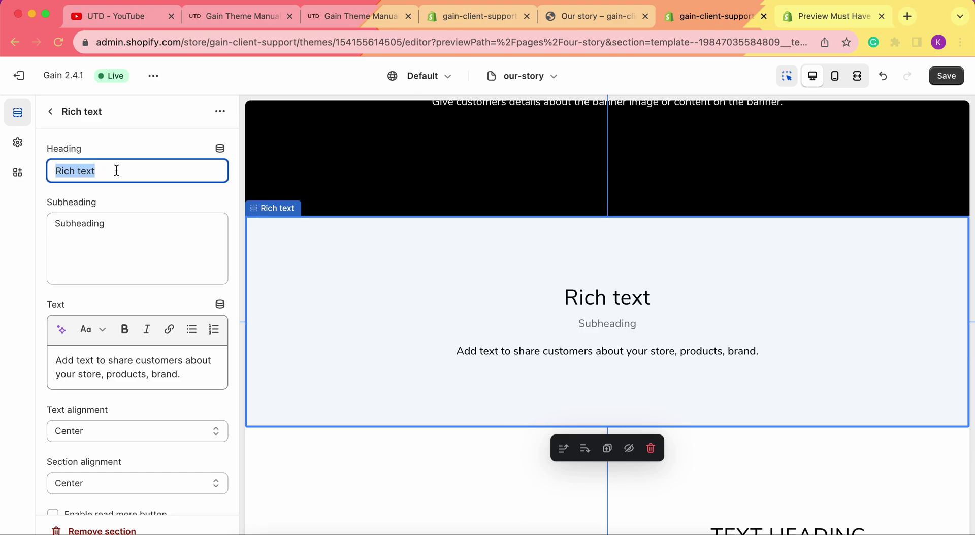
pyautogui.write('Our Story')
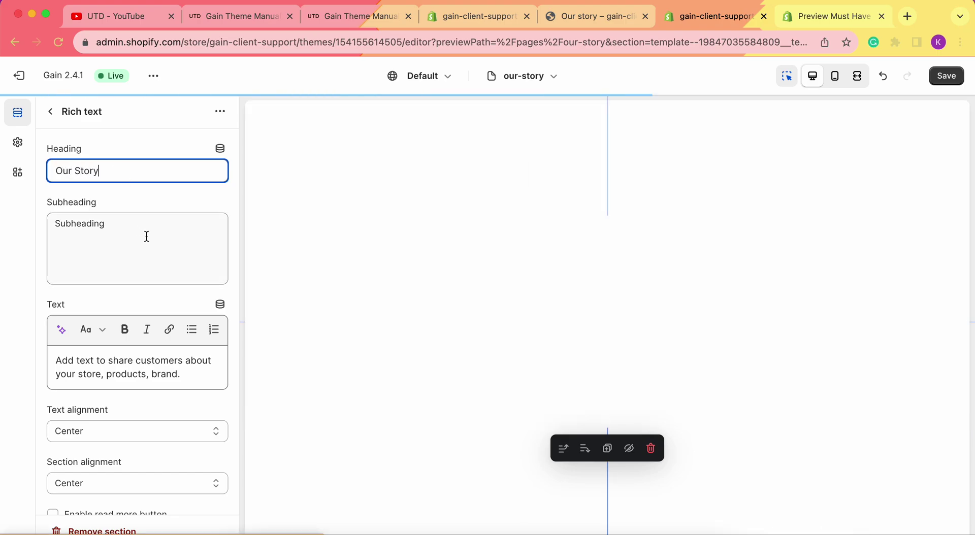
pyautogui.click(148, 236)
pyautogui.press('super+a')
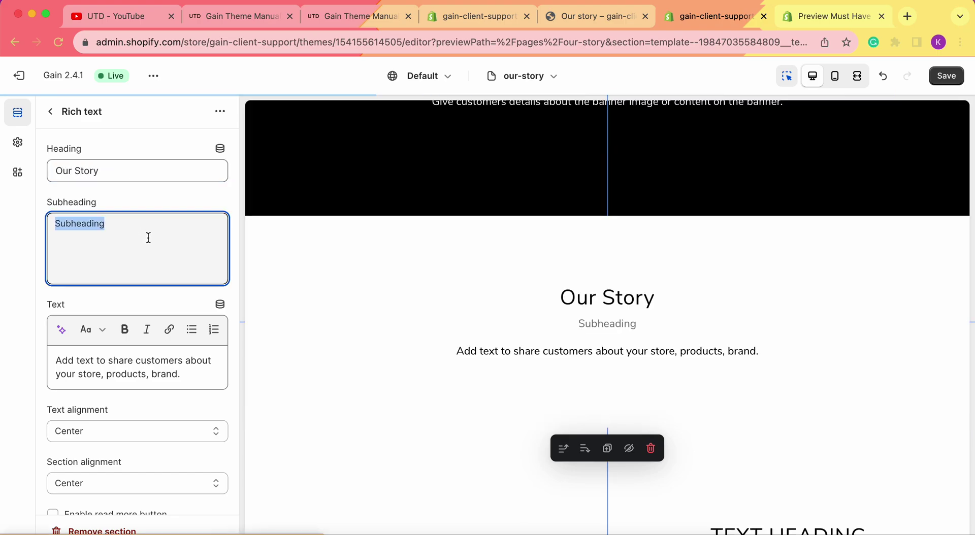
pyautogui.write('Get to know us')
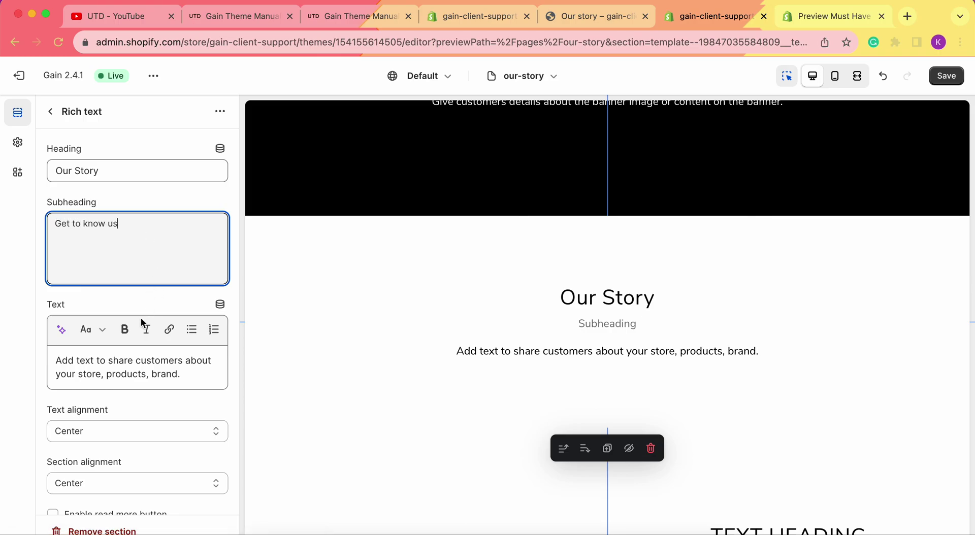
# - Replace the Rich text section's placeholder text with the copied ABOUT heading and founders' story paragraphs
pyautogui.click(144, 362)
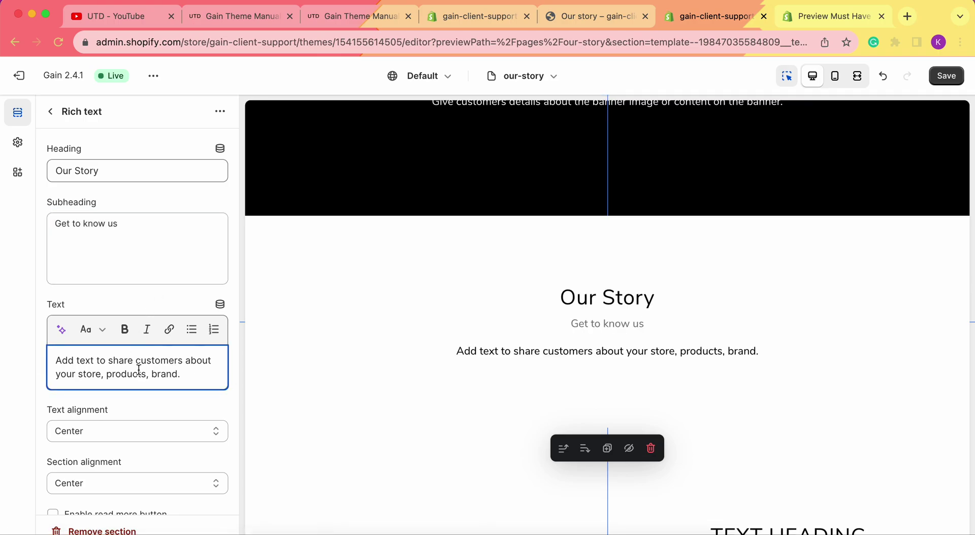
pyautogui.press('super+a')
pyautogui.press('super+v')
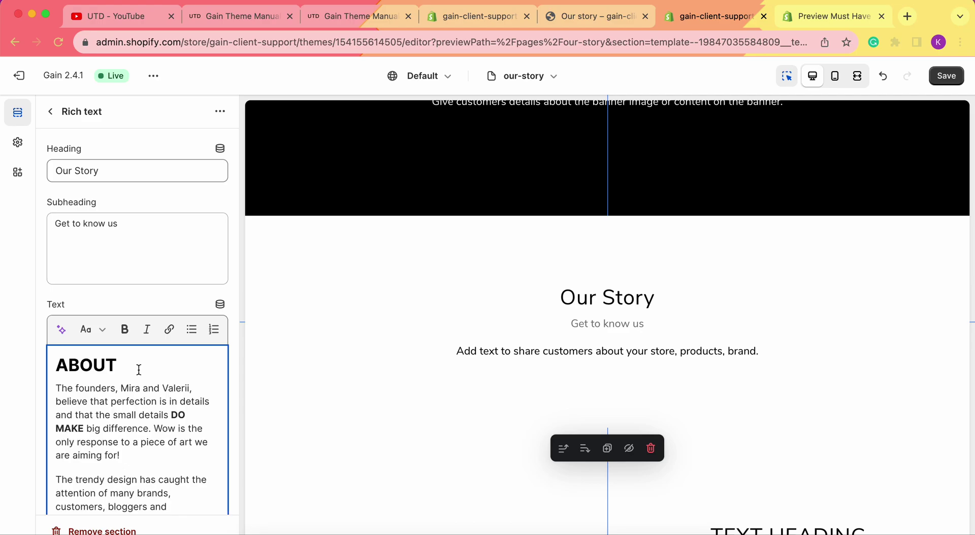
pyautogui.scroll(-1, 139, 369)
pyautogui.scroll(1, 137, 368)
# - Make the ABOUT heading bold and remove the bold formatting from "DO MAKE" in the section's text
pyautogui.click(90, 359)
pyautogui.doubleClick(89, 359)
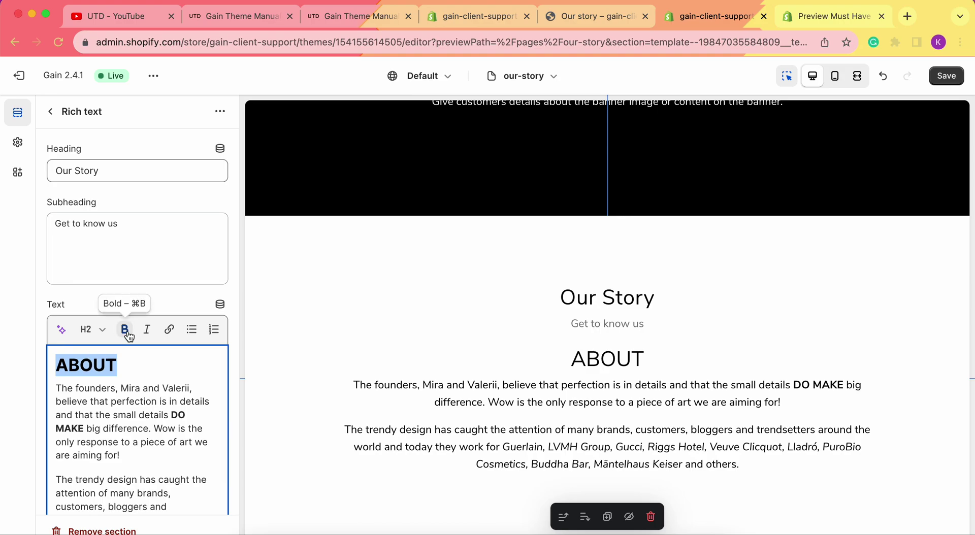
pyautogui.click(125, 330)
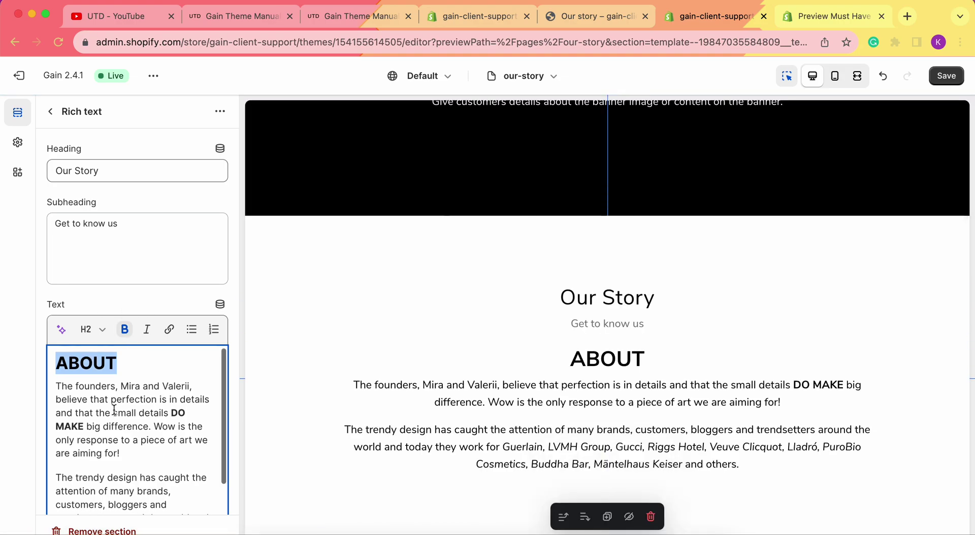
pyautogui.moveTo(173, 409); pyautogui.dragTo(83, 423)
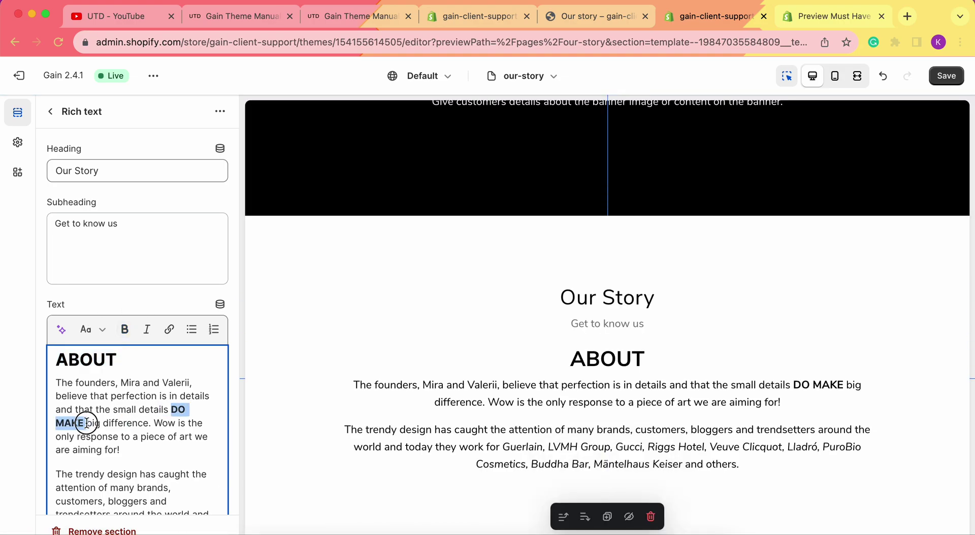
pyautogui.click(125, 330)
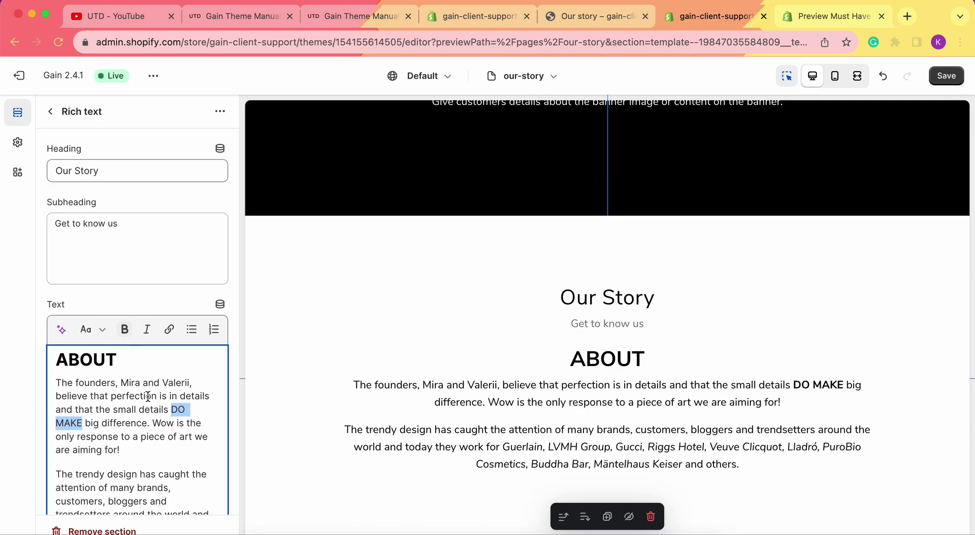
# - Add the line "Follow us on YouTube" below the last paragraph of the Rich text section's text
pyautogui.click(139, 439)
pyautogui.scroll(-1, 139, 440)
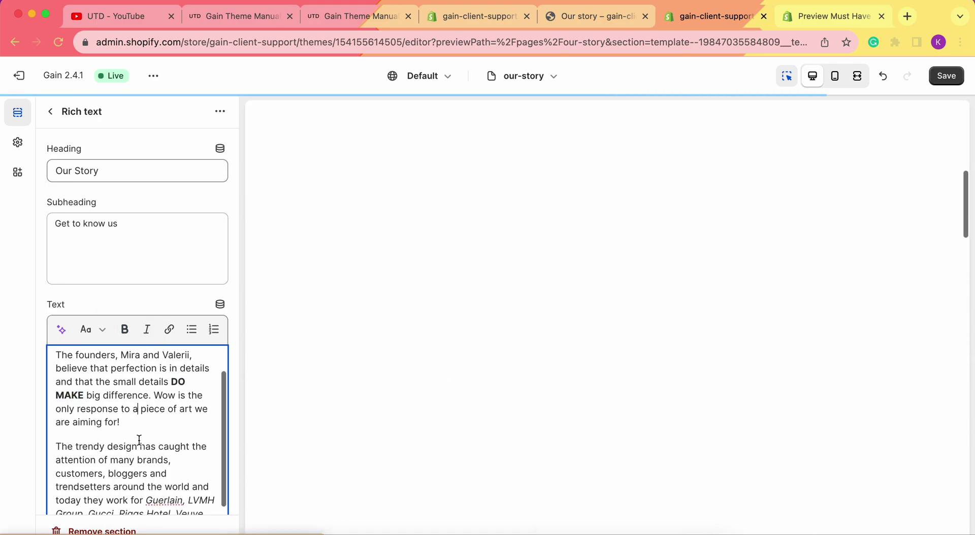
pyautogui.scroll(-3, 139, 440)
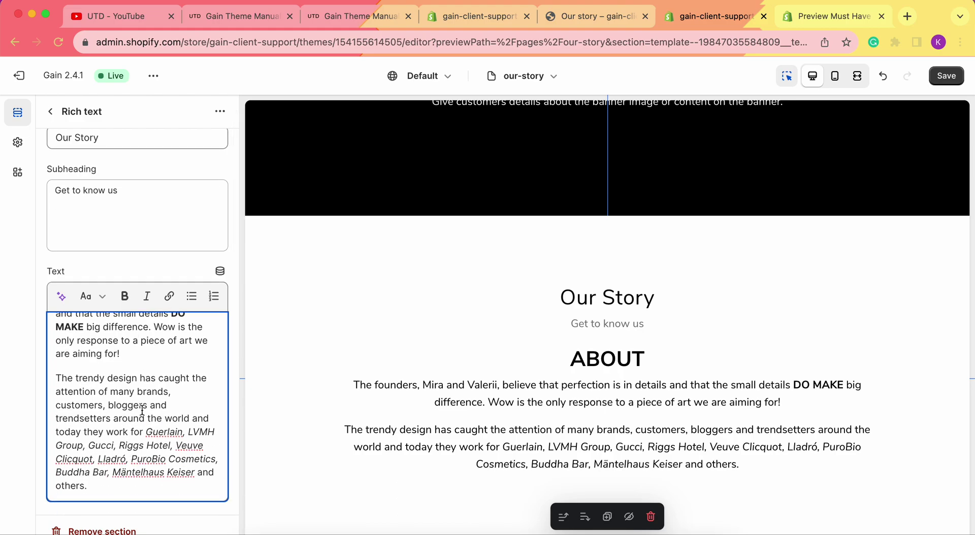
pyautogui.scroll(-1, 142, 410)
pyautogui.scroll(-3, 139, 419)
pyautogui.click(117, 431)
pyautogui.press('Return')
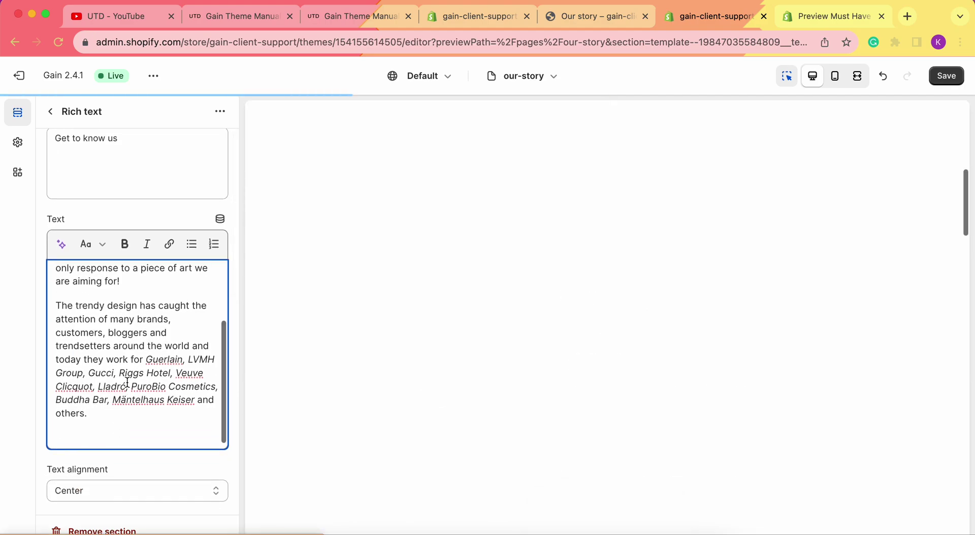
pyautogui.write('Follow us on YouTube')
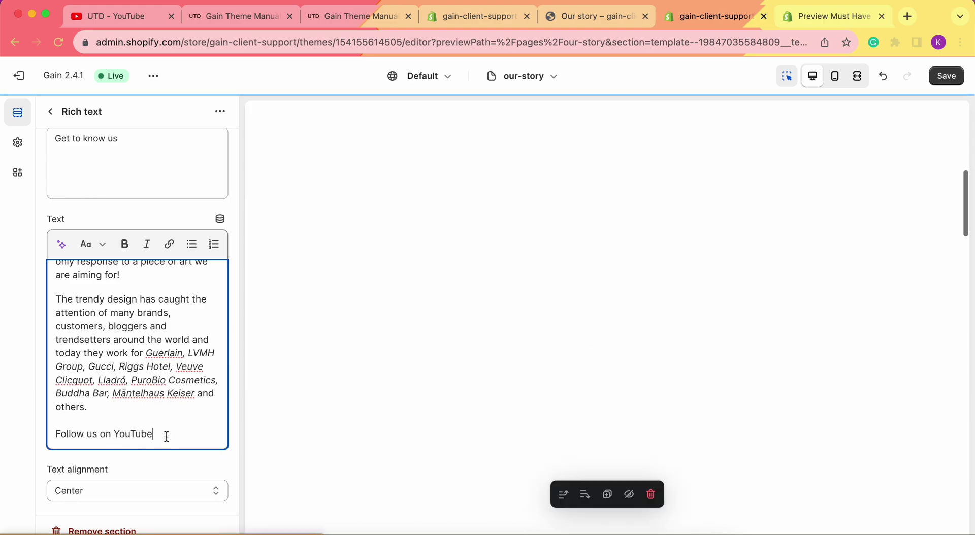
pyautogui.scroll(-2, 620, 435)
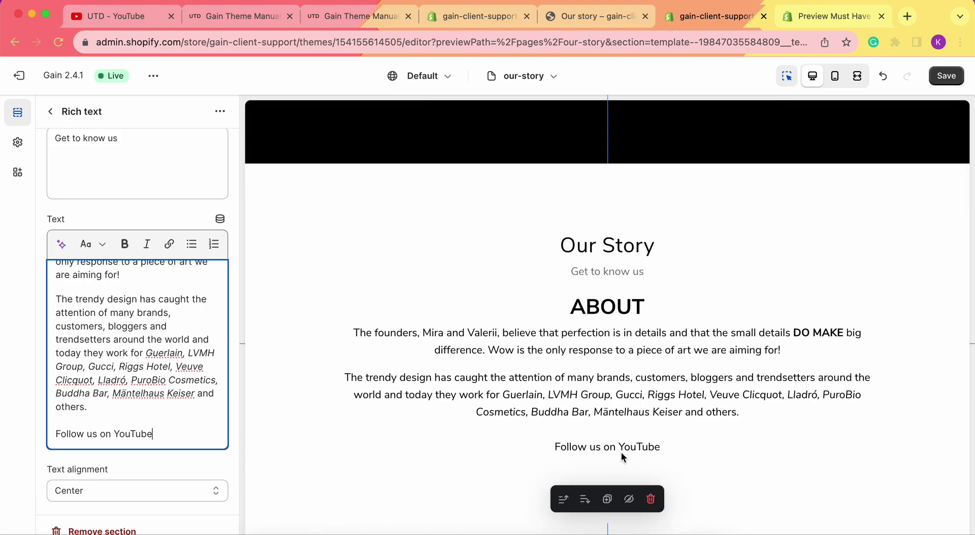
# - Link "Follow us on YouTube" to the UTD channel's videos page, using the address copied from the open YouTube tab
pyautogui.moveTo(160, 433); pyautogui.dragTo(48, 433)
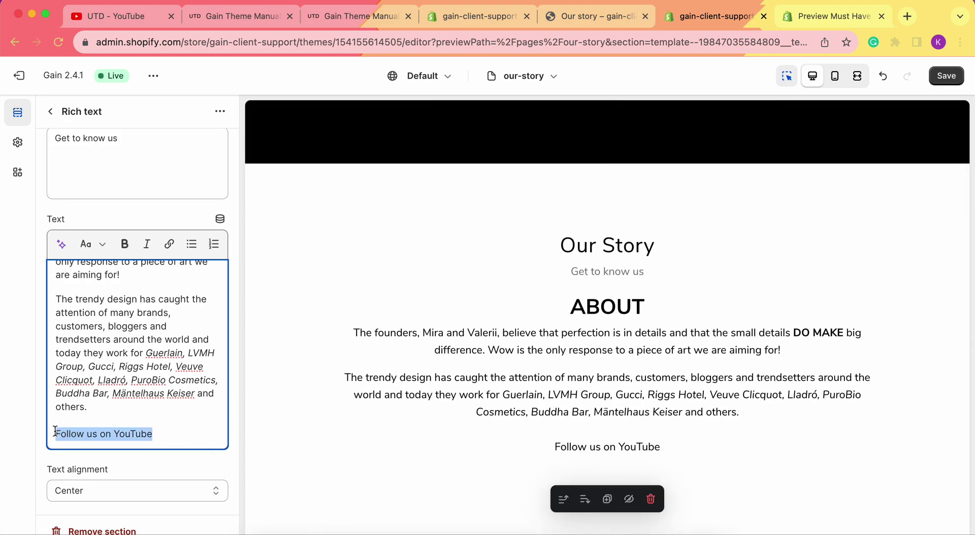
pyautogui.click(171, 245)
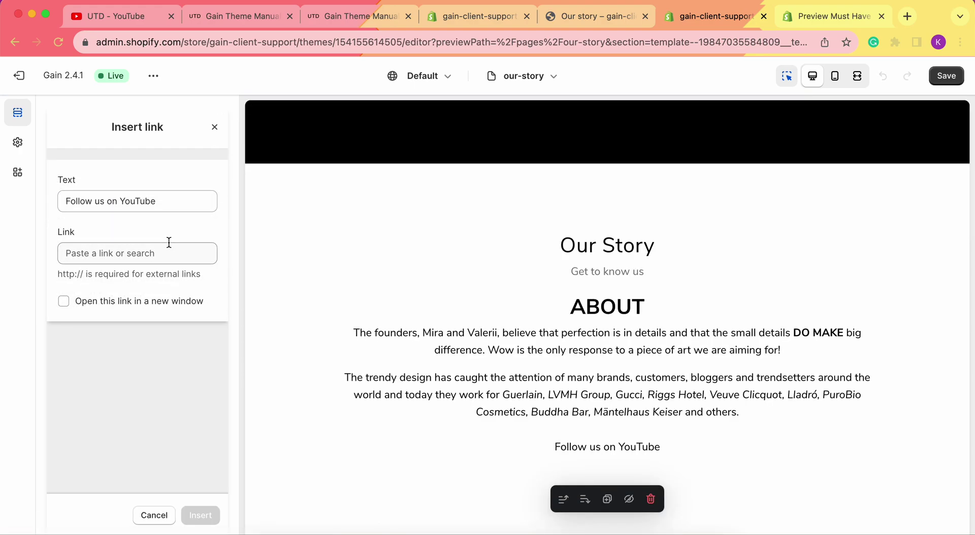
pyautogui.click(146, 249)
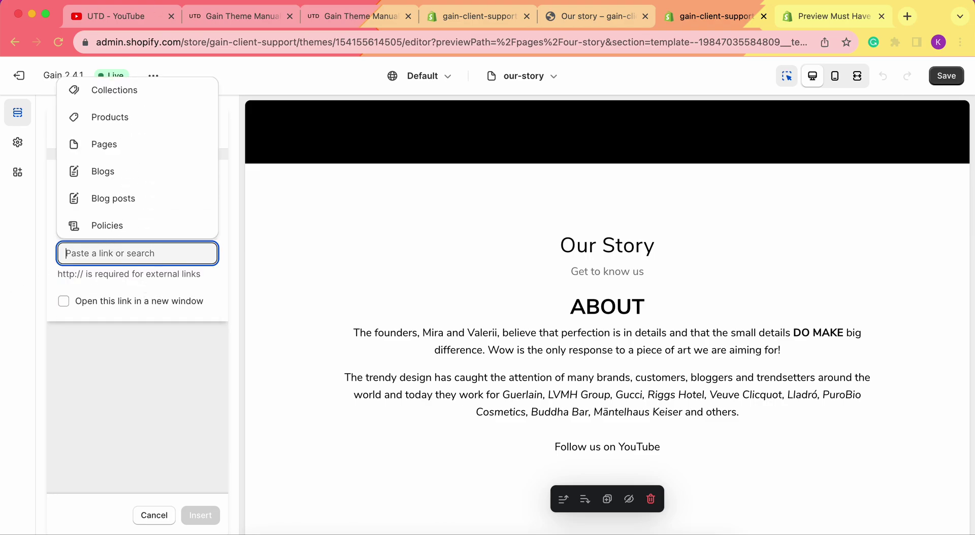
pyautogui.click(136, 16)
pyautogui.click(200, 49)
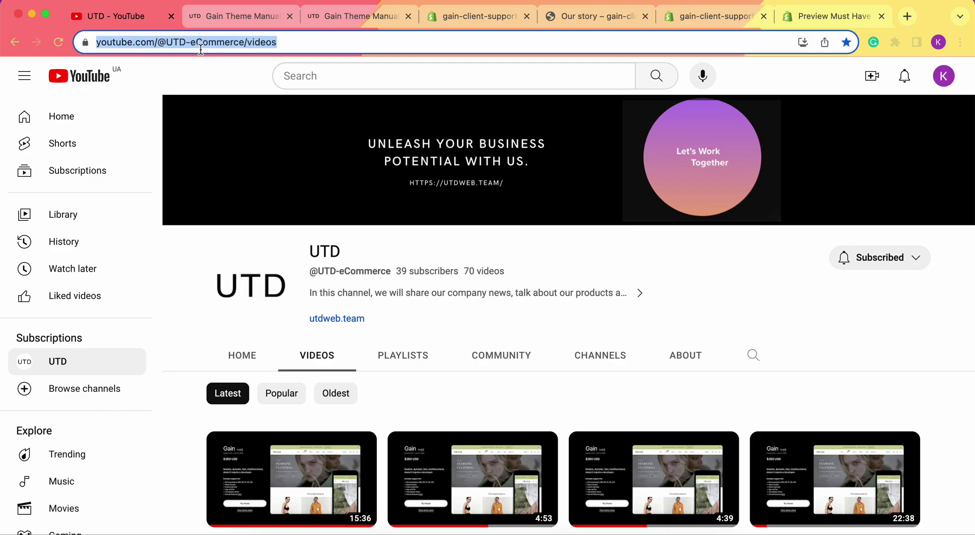
pyautogui.click(736, 15)
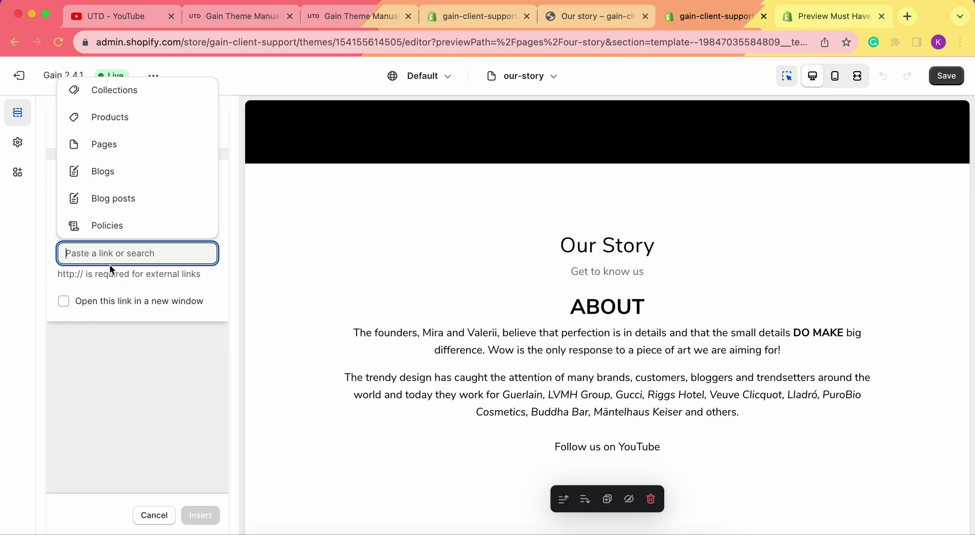
pyautogui.press('super+v')
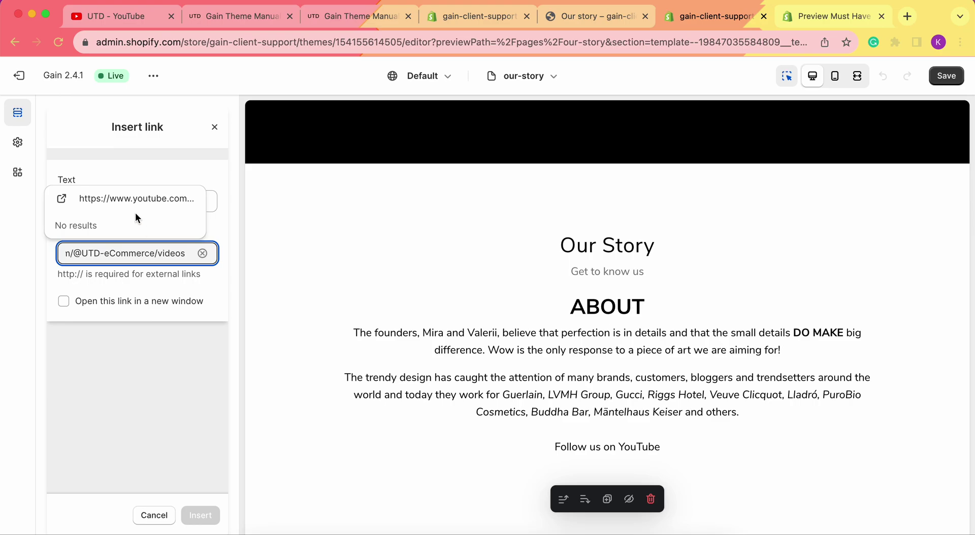
pyautogui.click(130, 202)
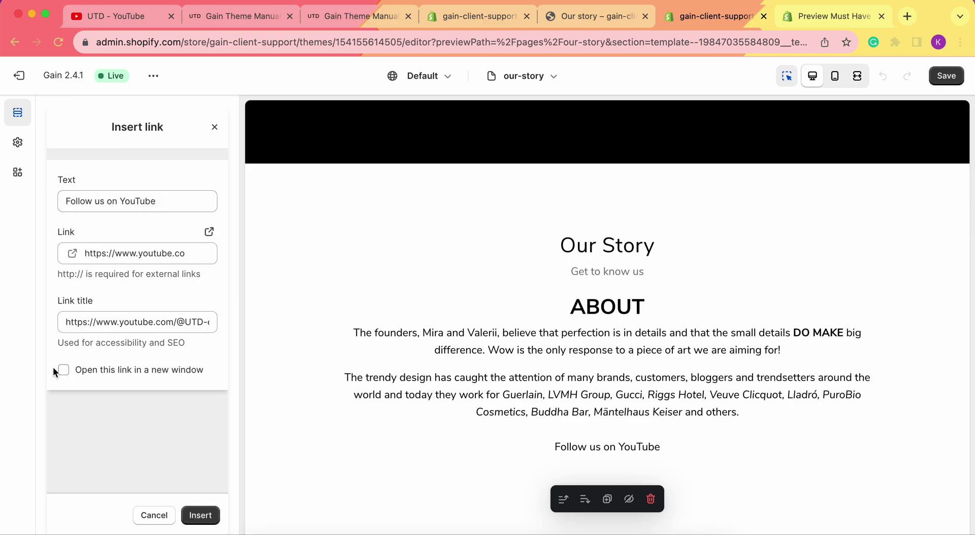
pyautogui.click(207, 516)
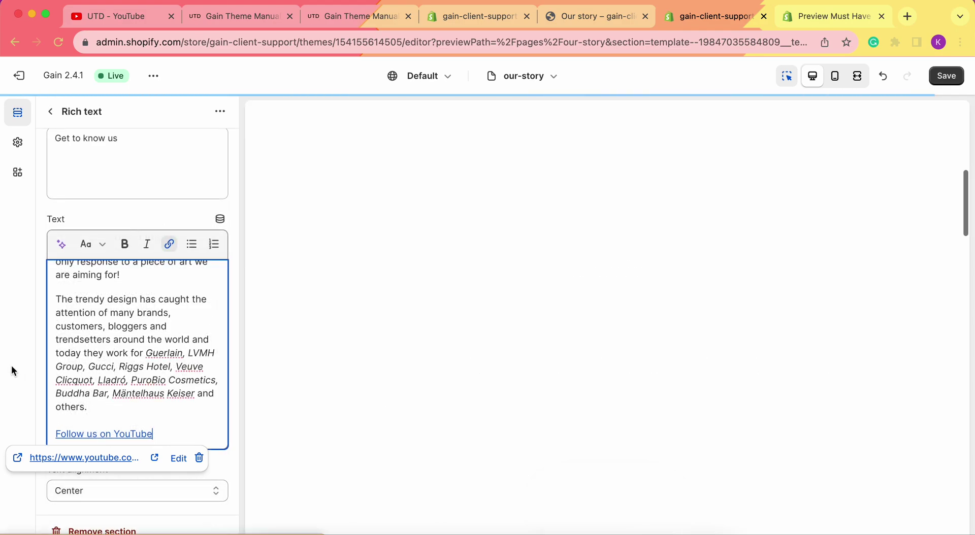
pyautogui.click(17, 372)
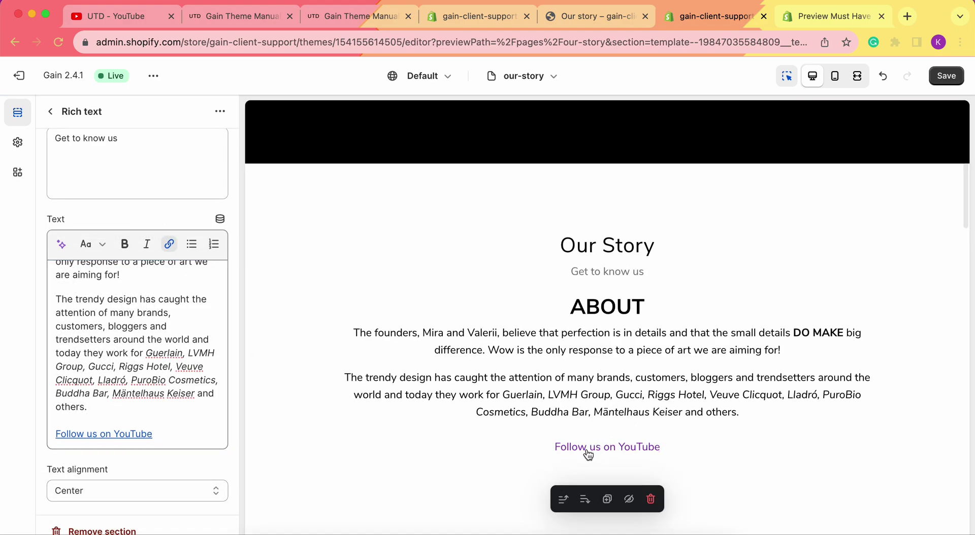
# - Look over the Rich text section's alignment, read more and layout settings, and return to the our-story template's section list
pyautogui.scroll(-3, 68, 413)
pyautogui.scroll(-5, 114, 407)
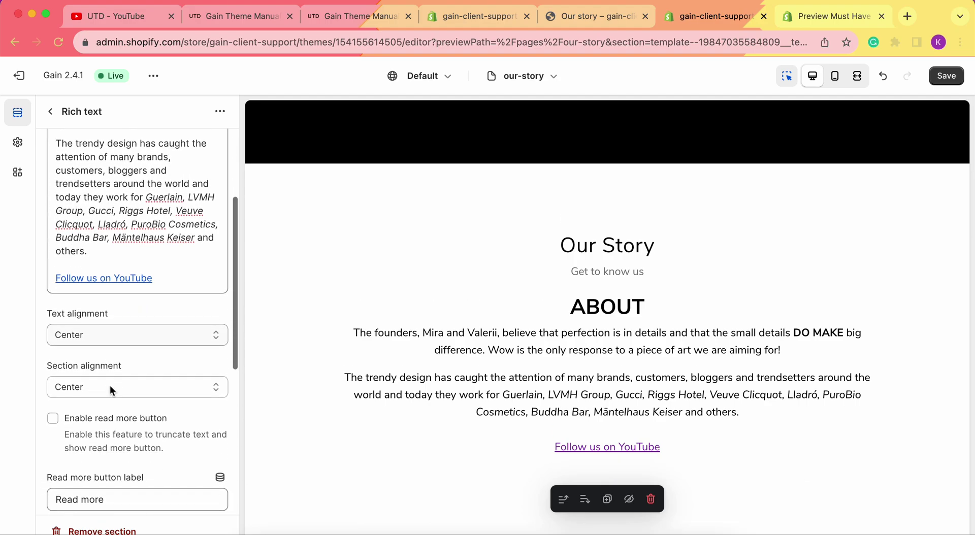
pyautogui.scroll(-5, 110, 385)
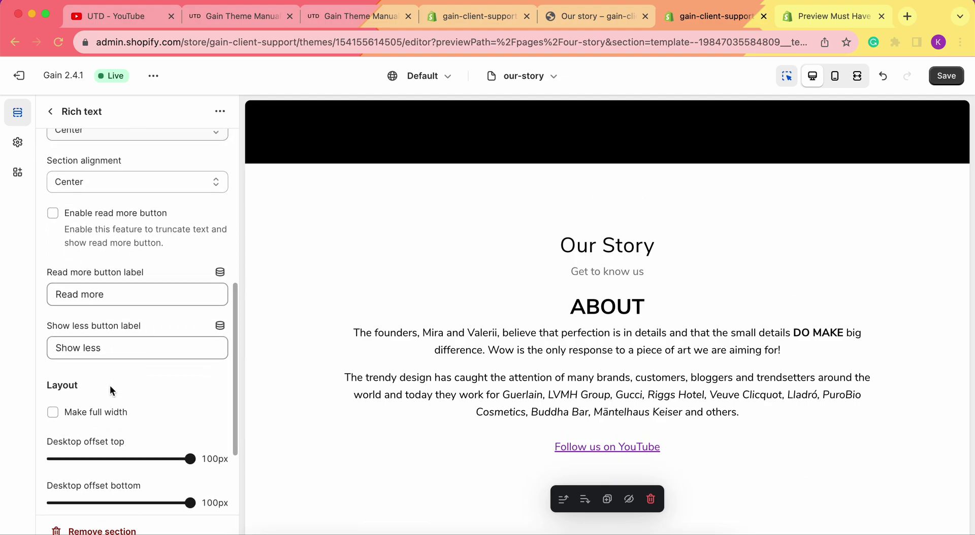
pyautogui.scroll(15, 110, 384)
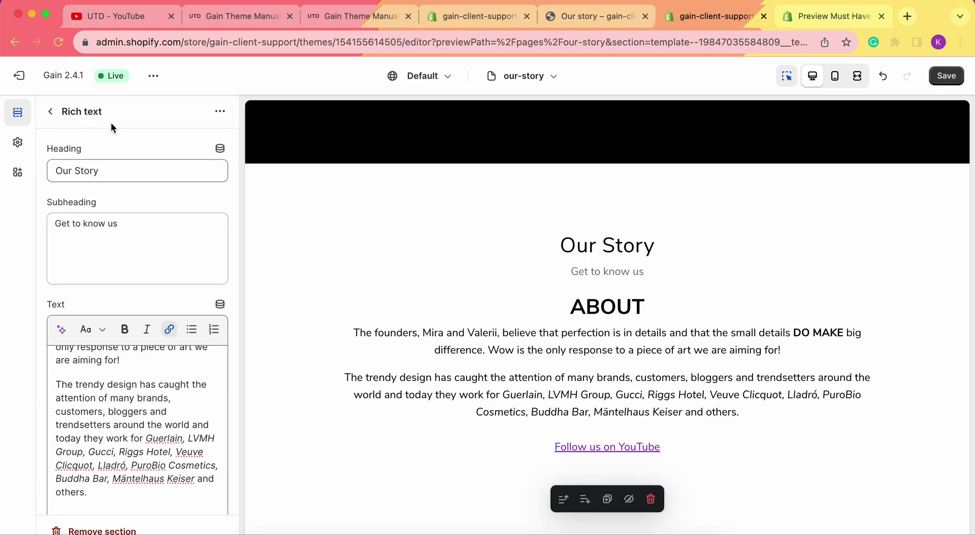
pyautogui.click(50, 111)
pyautogui.scroll(-1, 136, 386)
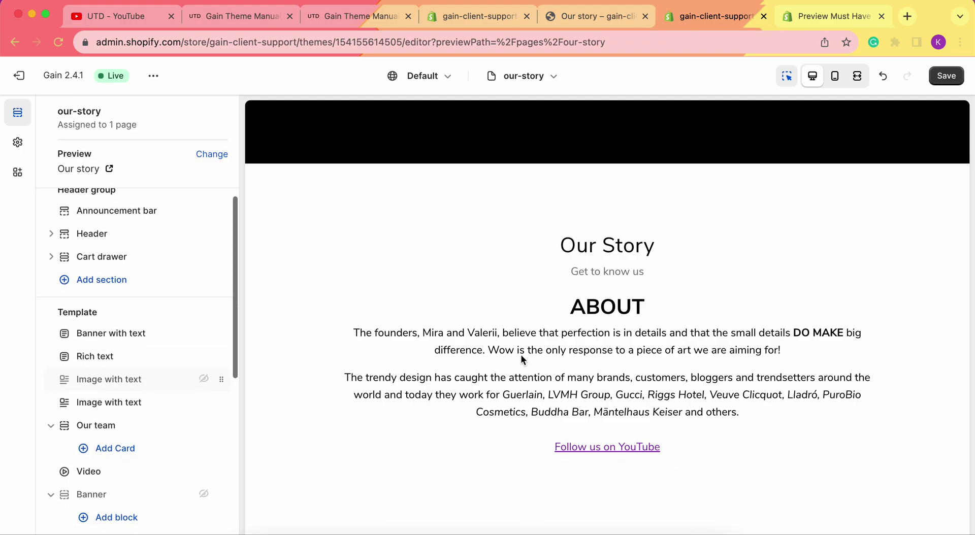
pyautogui.scroll(10, 558, 360)
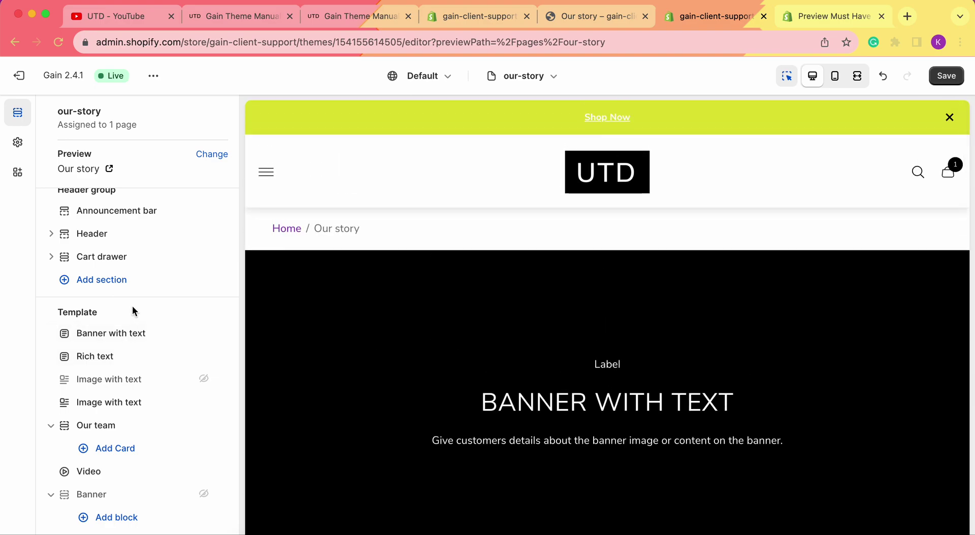
# - Check in the Shopify admin that the Our story page uses the our-story theme template, and return to the theme editor
pyautogui.click(474, 14)
pyautogui.click(754, 320)
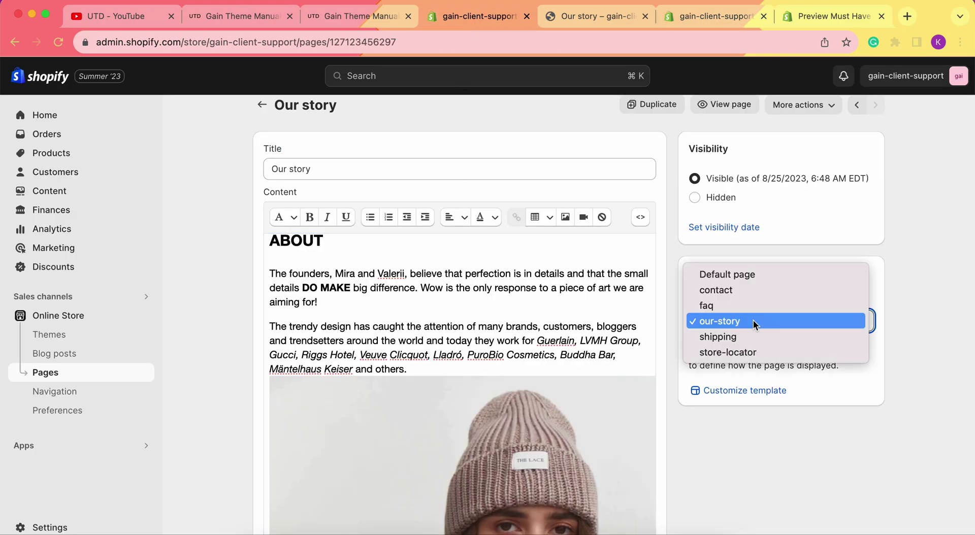
pyautogui.click(744, 321)
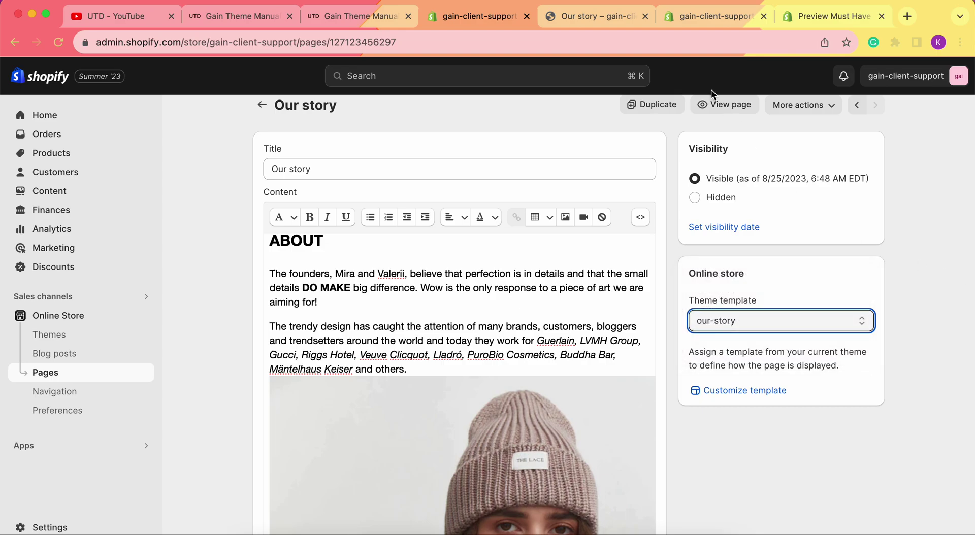
pyautogui.click(701, 20)
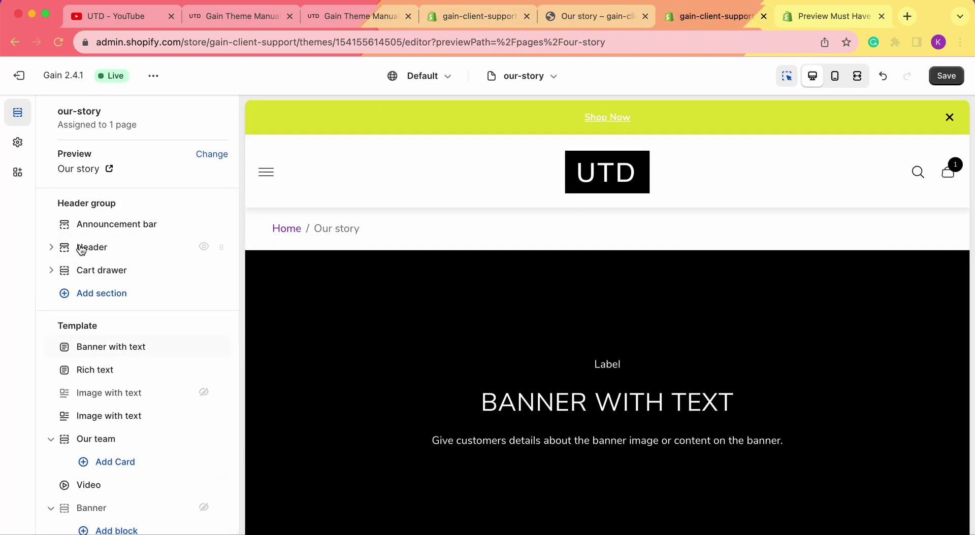
# - Save the our-story template changes and review the sections in the preview
pyautogui.scroll(-5, 113, 295)
pyautogui.scroll(-3, 113, 295)
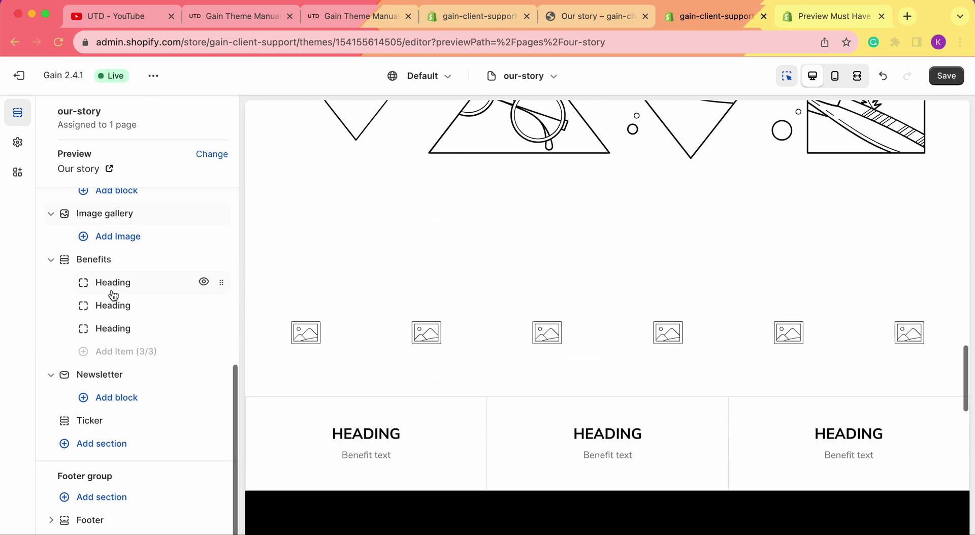
pyautogui.click(946, 76)
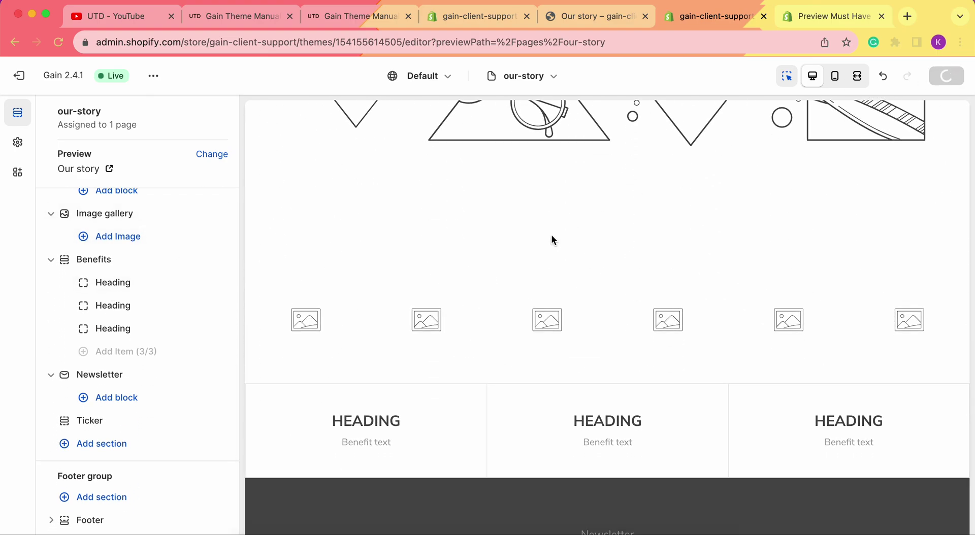
pyautogui.scroll(15, 583, 370)
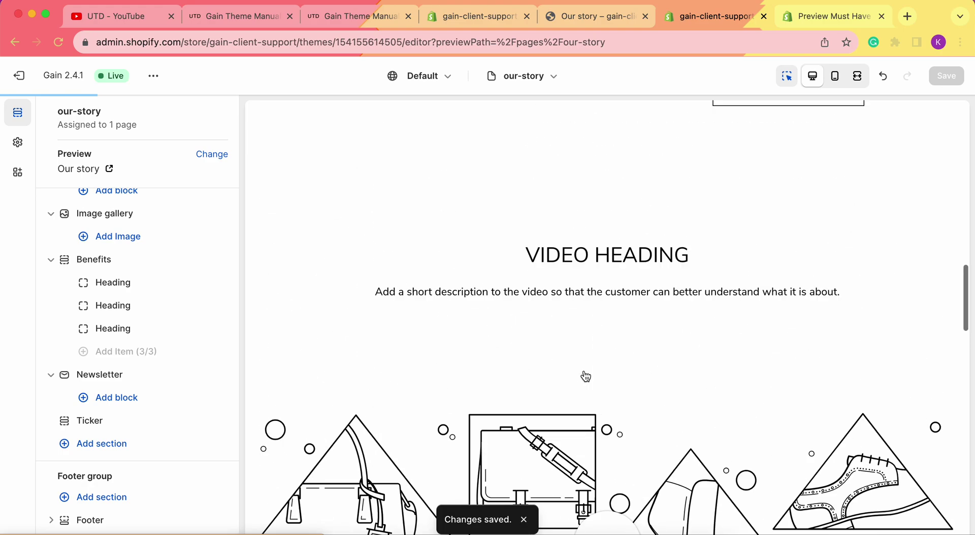
pyautogui.scroll(5, 584, 370)
pyautogui.scroll(-5, 583, 370)
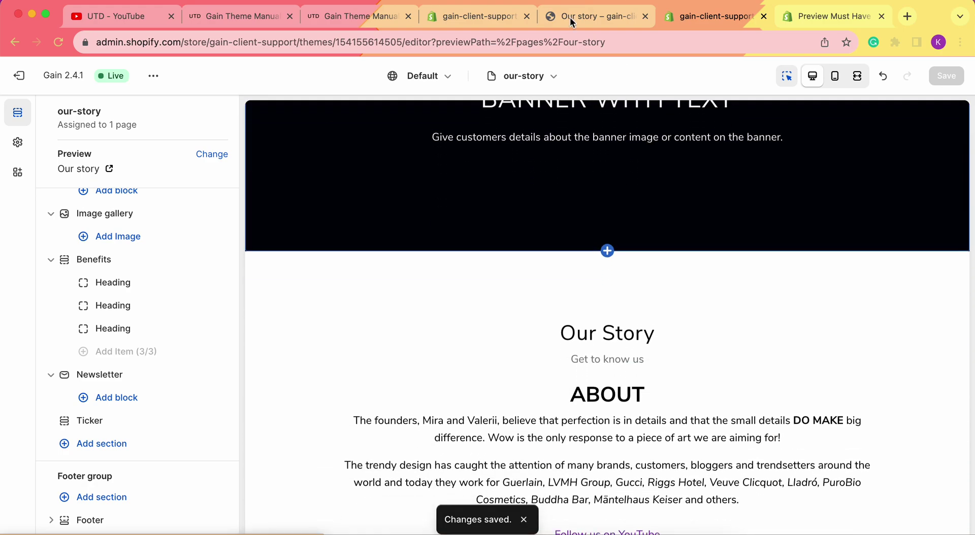
# - Open the live Our story page from its admin page and examine the banner and the Our Story text section
pyautogui.click(498, 18)
pyautogui.click(712, 105)
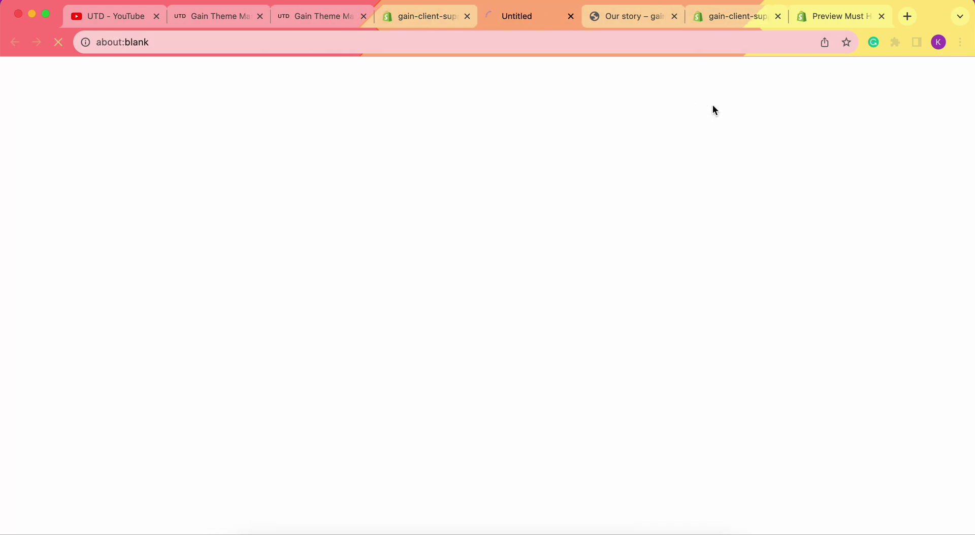
pyautogui.scroll(-10, 551, 233)
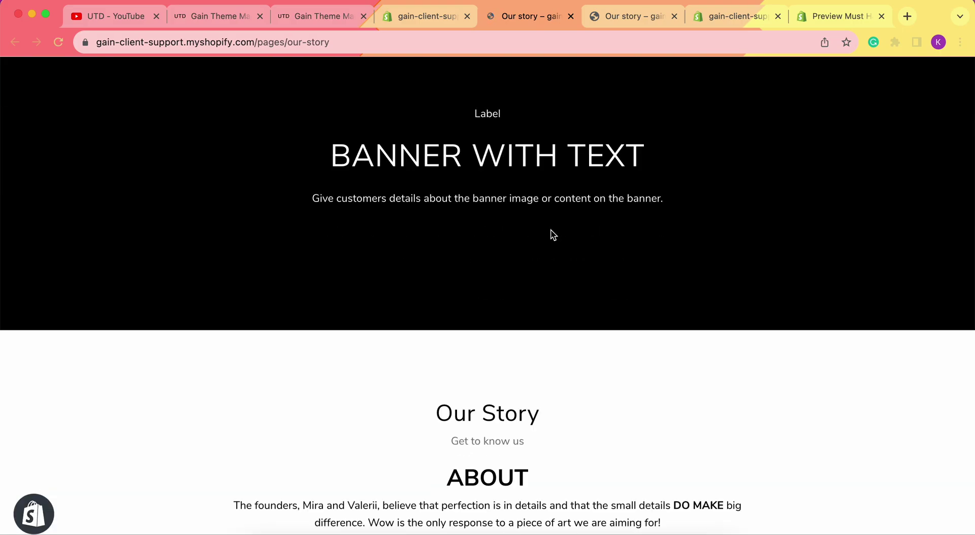
pyautogui.moveTo(422, 117); pyautogui.dragTo(702, 324)
pyautogui.click(601, 339)
pyautogui.moveTo(601, 340); pyautogui.dragTo(438, 96)
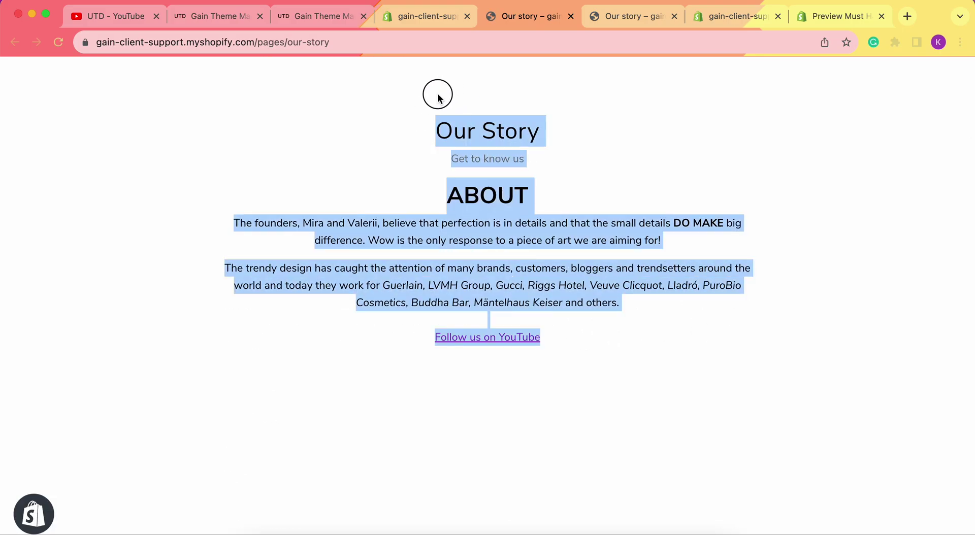
pyautogui.click(580, 221)
pyautogui.scroll(-2, 559, 323)
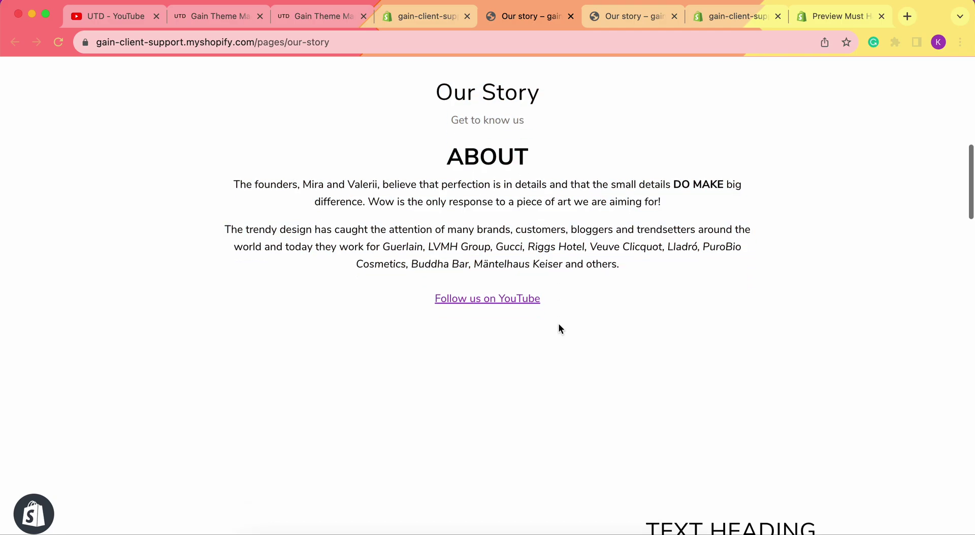
# - Test the "Follow us on YouTube" link on the live page, and close the opened channel tab
pyautogui.click(487, 298)
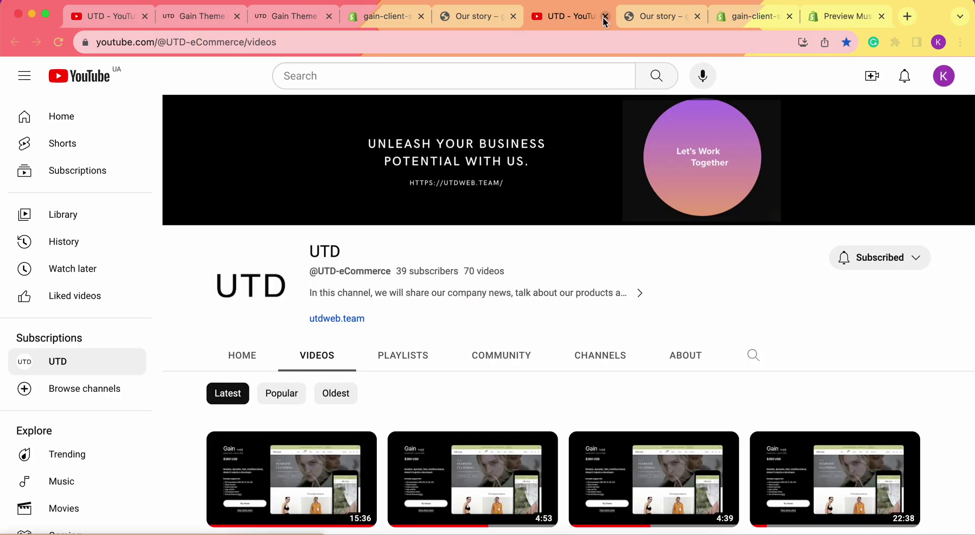
pyautogui.click(605, 17)
pyautogui.scroll(3, 666, 243)
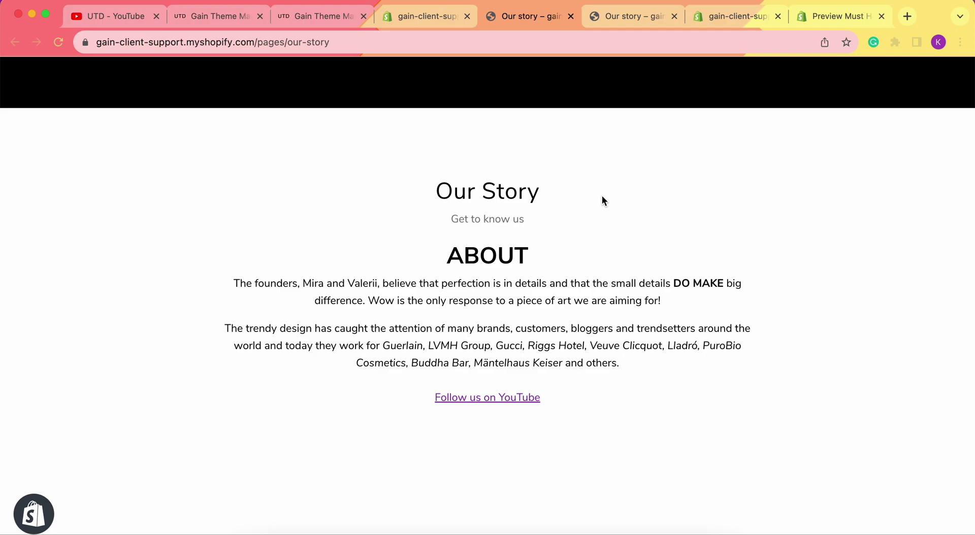
# - Close the duplicate Gain theme manual tab and read the Our story instructions in the remaining manual tab
pyautogui.click(259, 16)
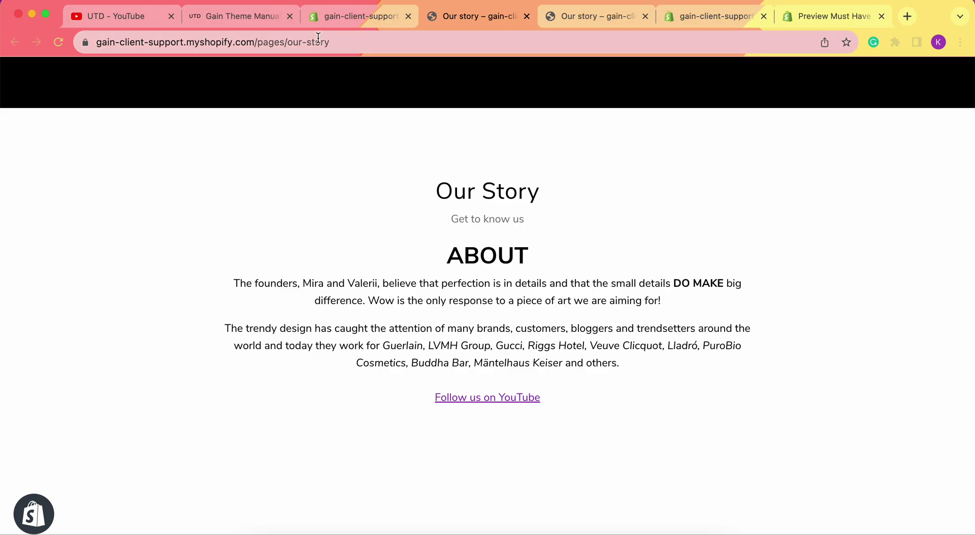
pyautogui.click(239, 19)
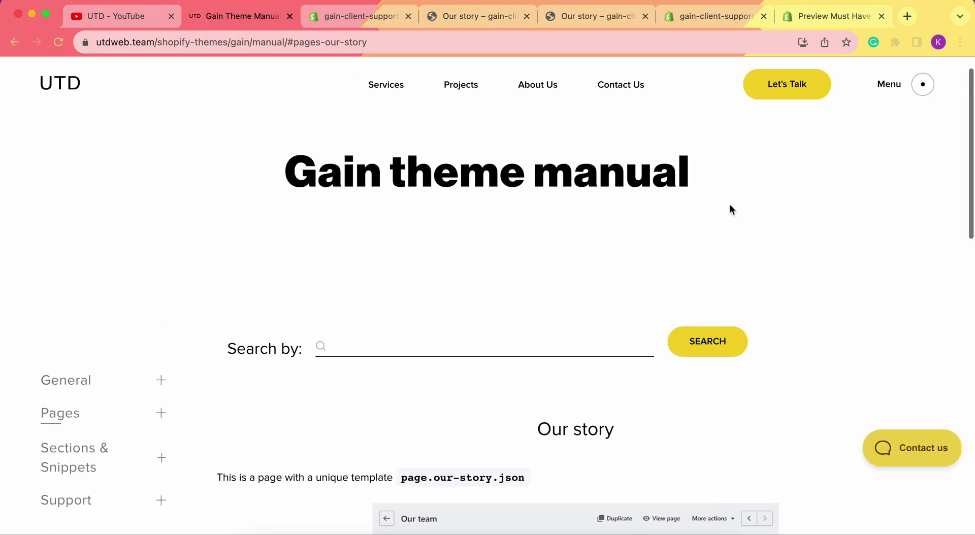
pyautogui.scroll(-4, 627, 334)
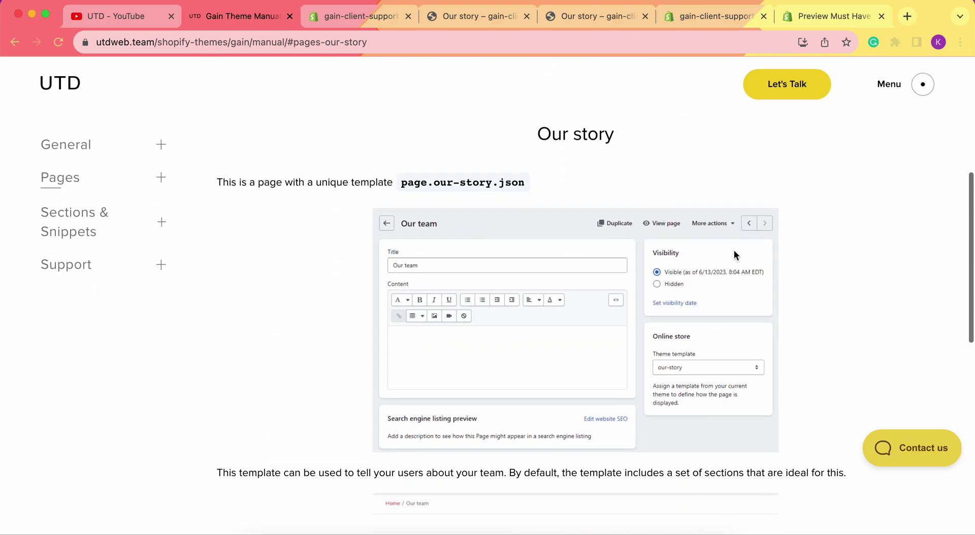